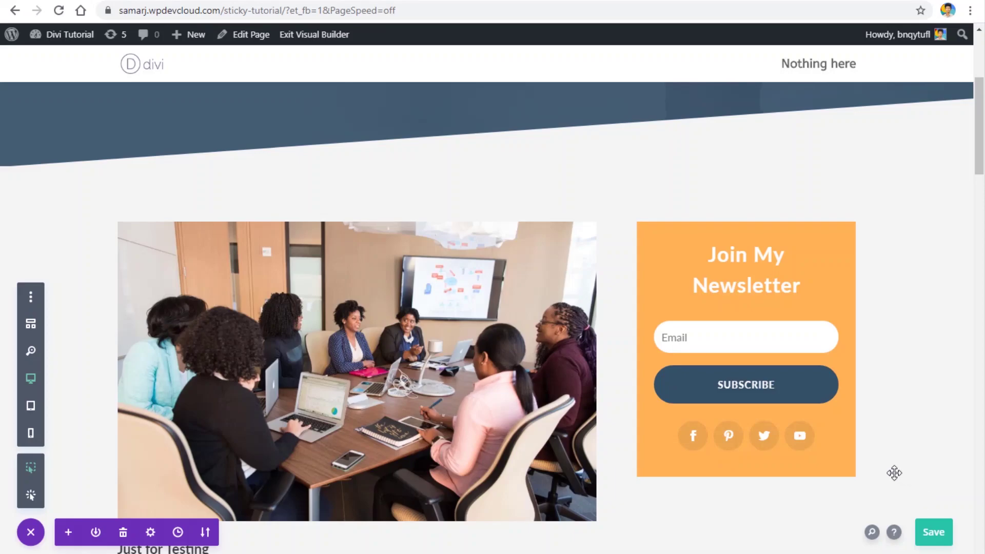
Scroll through the page to review the photo and newsletter row.
{"action": "scroll", "coordinate": [890, 470], "scroll_direction": "up", "scroll_amount": 4}
{"action": "scroll", "coordinate": [890, 470], "scroll_direction": "up", "scroll_amount": 1}
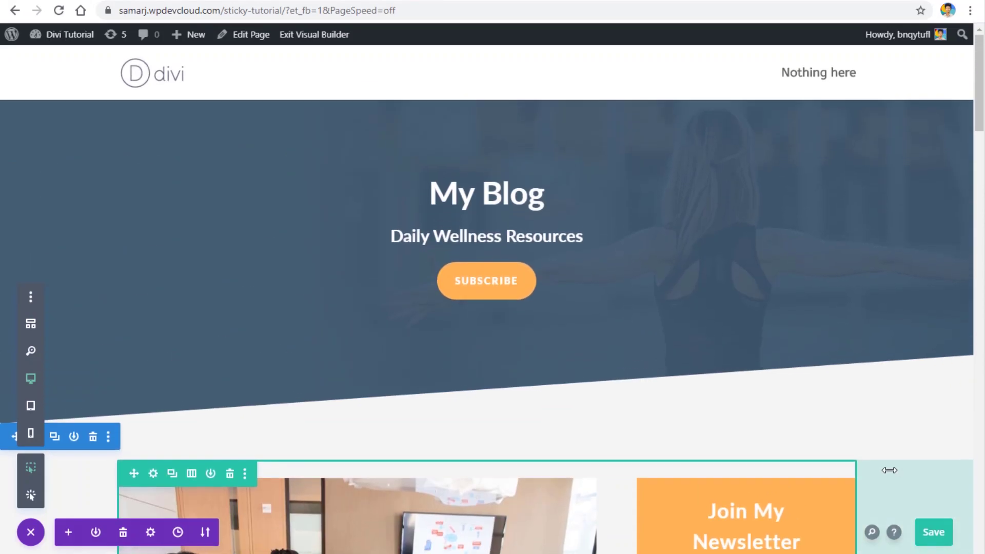
{"action": "left_click_drag", "start_coordinate": [983, 94], "coordinate": [983, 134]}
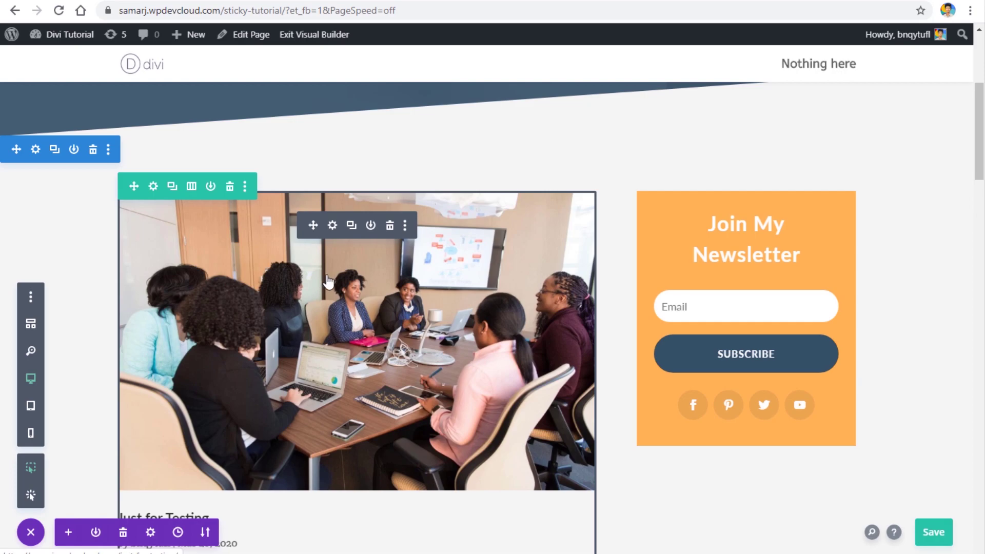
{"action": "mouse_move", "coordinate": [785, 239]}
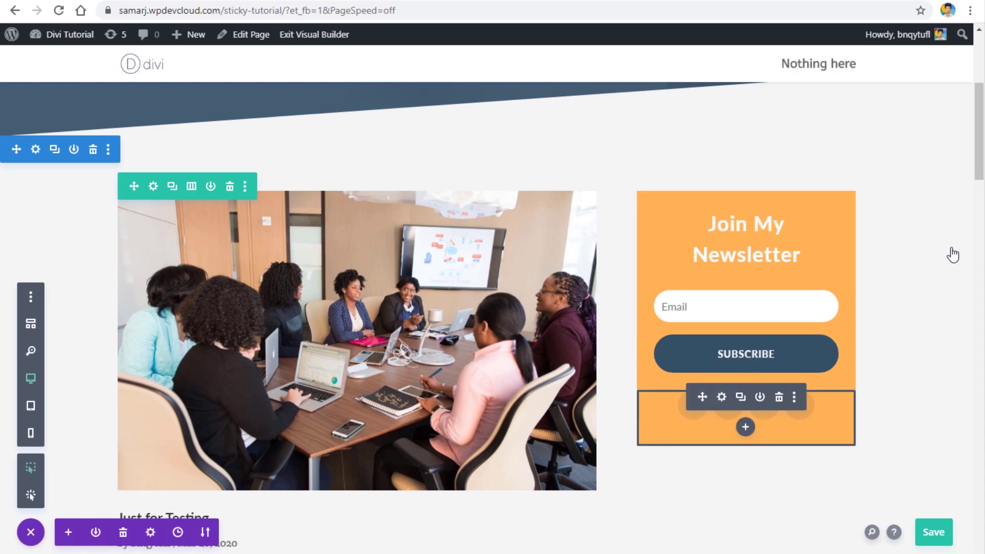
{"action": "left_click_drag", "start_coordinate": [983, 145], "coordinate": [984, 152]}
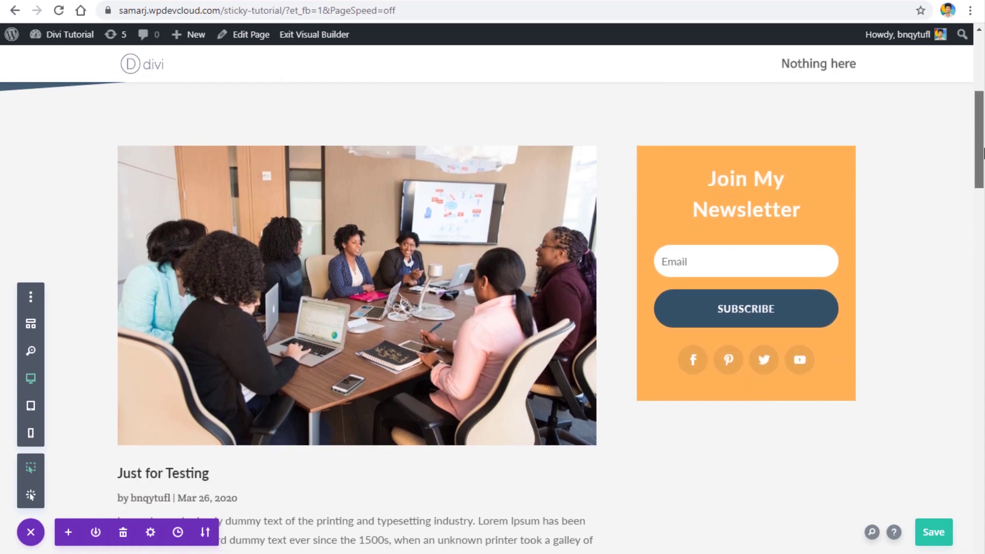
{"action": "scroll", "coordinate": [983, 157], "scroll_direction": "down", "scroll_amount": 5}
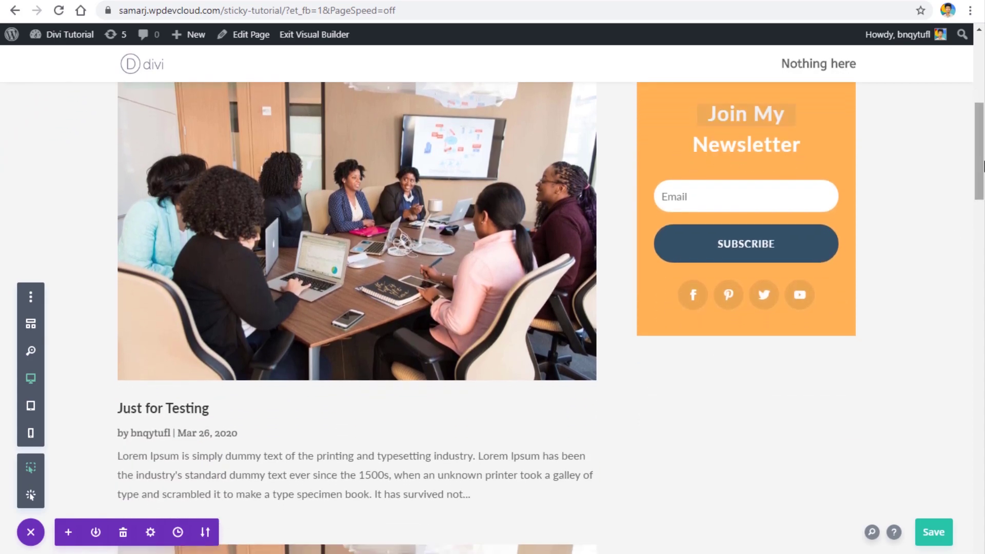
{"action": "scroll", "coordinate": [983, 180], "scroll_direction": "up", "scroll_amount": 6}
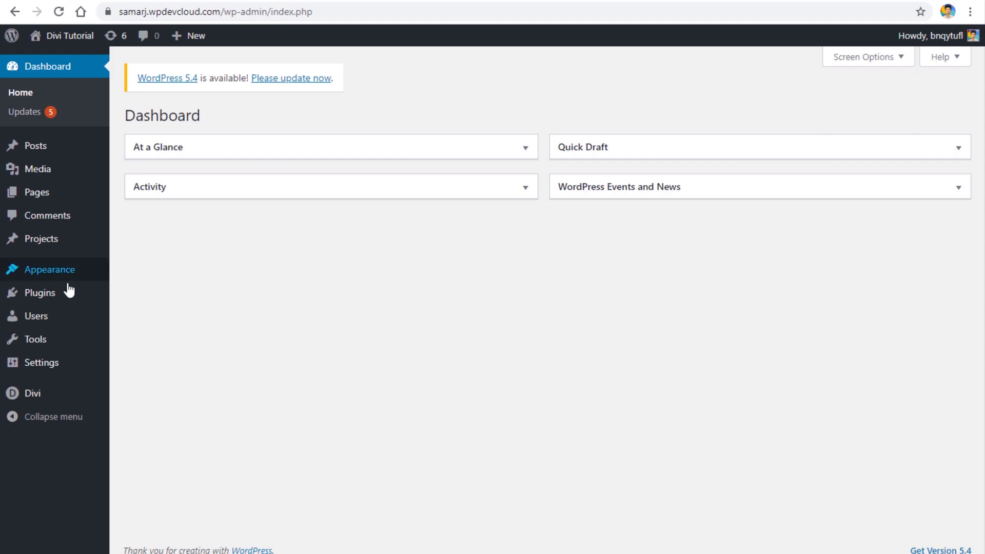
Search plugins for 'sticky menu', then install and activate Sticky Menu (or Anything!) on Scroll.
{"action": "mouse_move", "coordinate": [66, 290]}
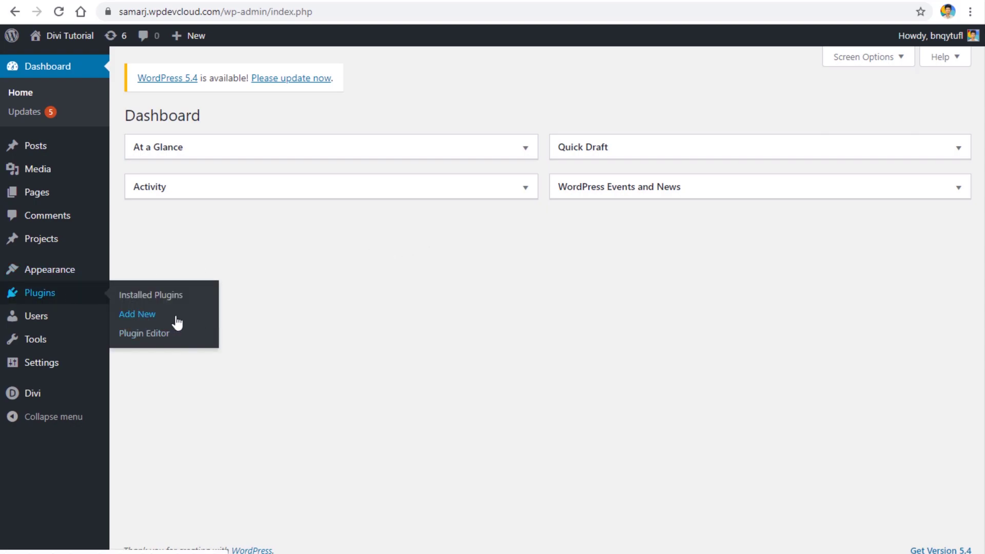
{"action": "left_click", "coordinate": [138, 314]}
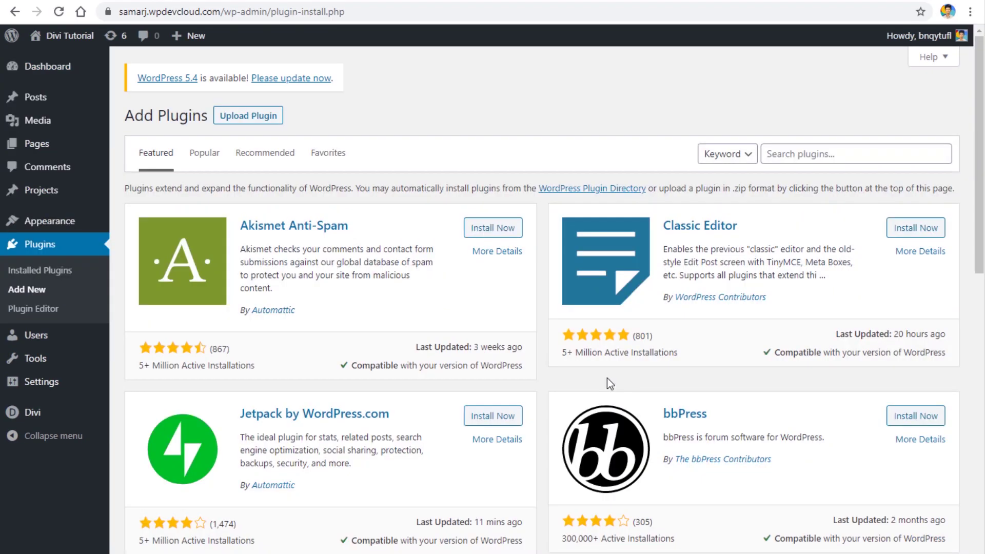
{"action": "type", "text": "sticky menu"}
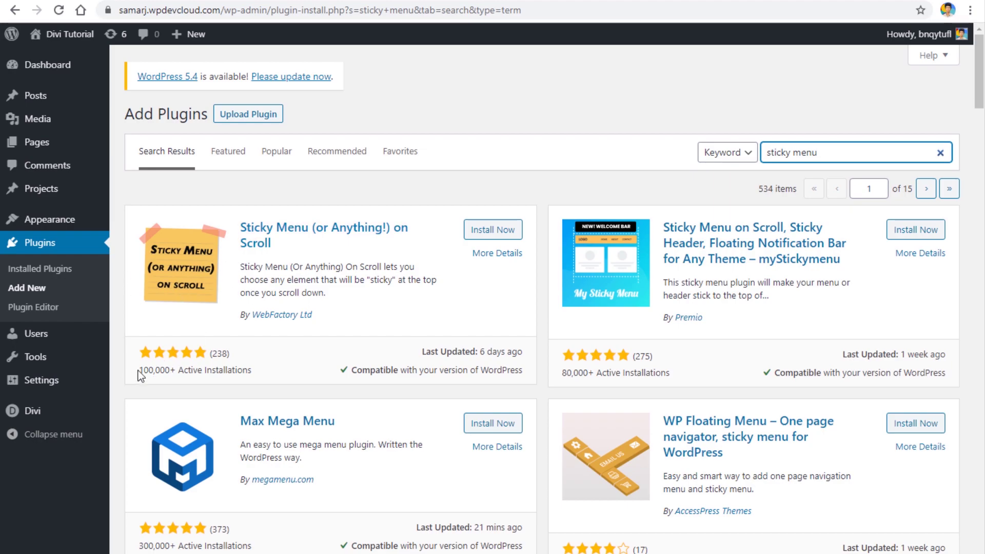
{"action": "left_click_drag", "start_coordinate": [141, 370], "coordinate": [263, 368]}
{"action": "left_click", "coordinate": [270, 368]}
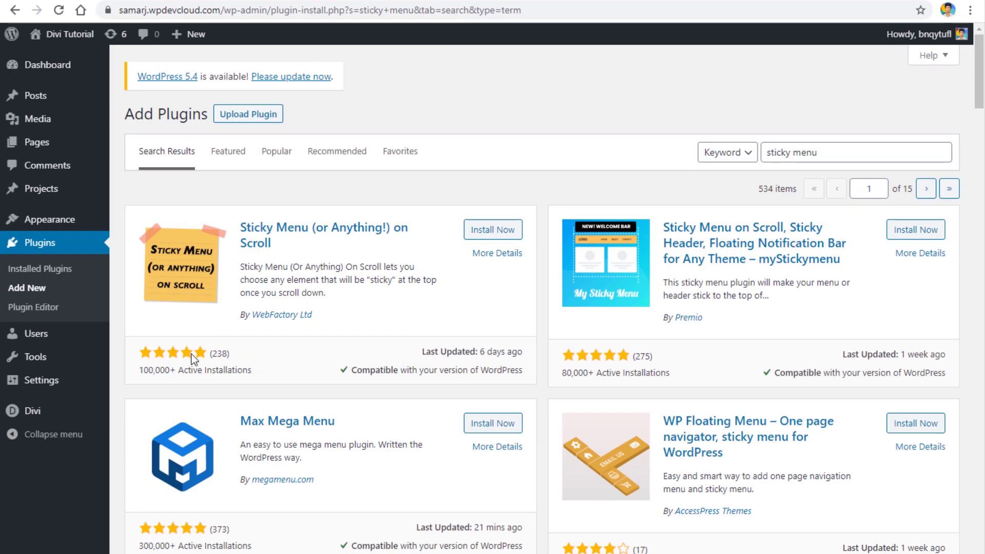
{"action": "left_click", "coordinate": [488, 229]}
{"action": "left_click", "coordinate": [494, 234]}
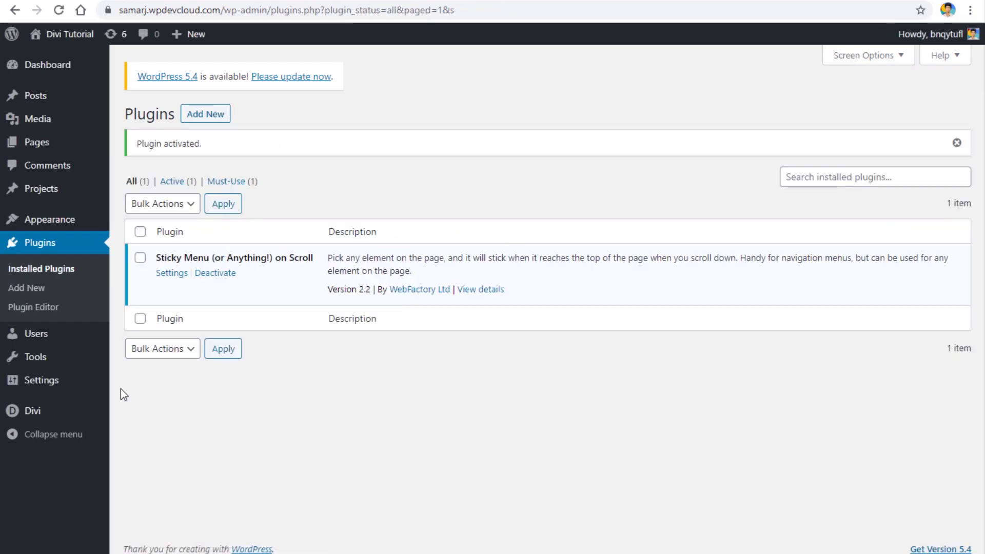
Set Sticky Element to .sticky, top space to 100 px, and stop sticking below 980 px screens.
{"action": "mouse_move", "coordinate": [66, 380]}
{"action": "left_click", "coordinate": [147, 495]}
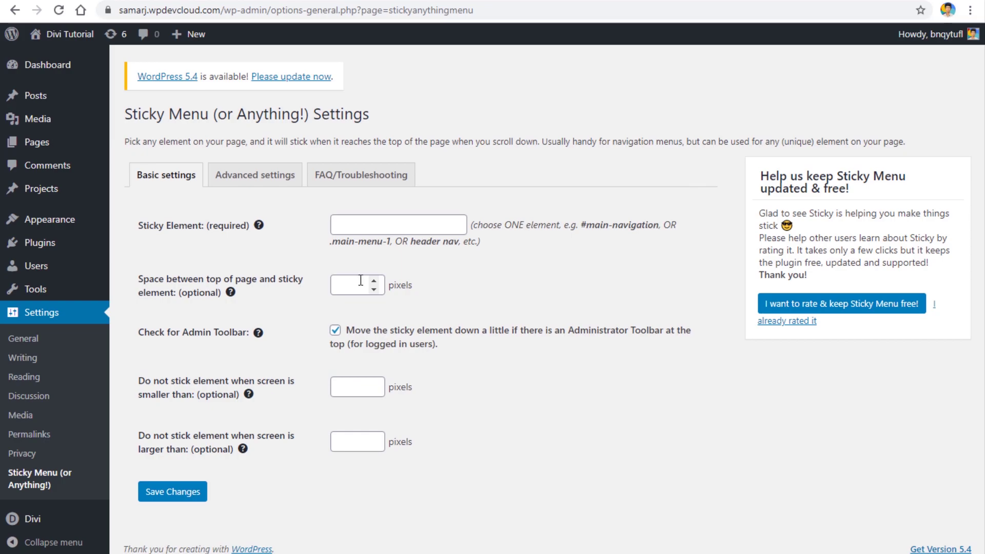
{"action": "mouse_move", "coordinate": [259, 231]}
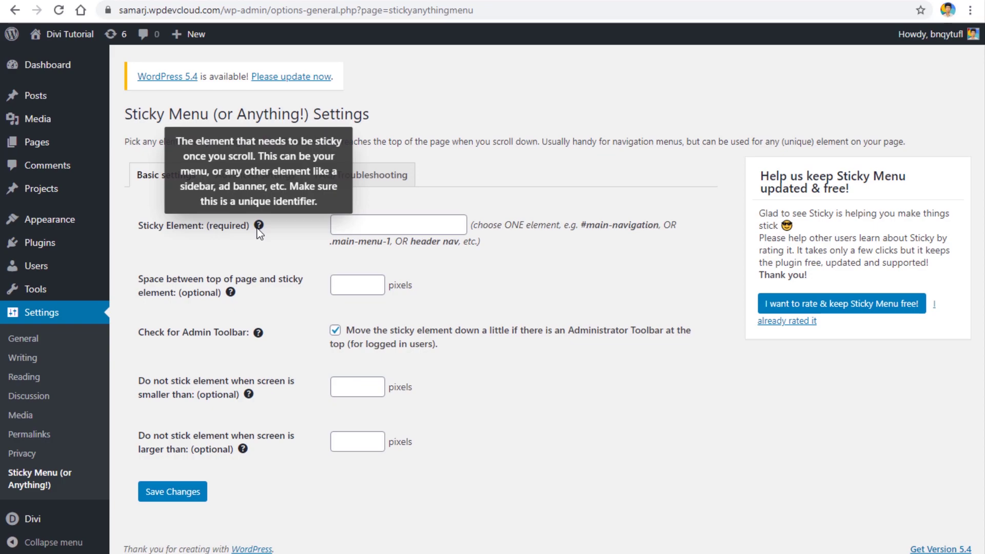
{"action": "left_click", "coordinate": [355, 229]}
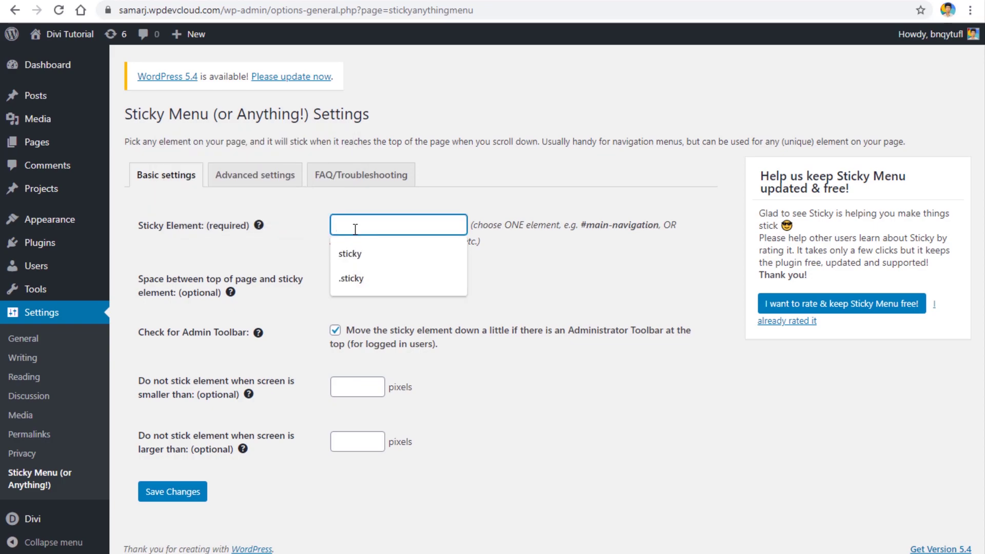
{"action": "left_click", "coordinate": [344, 278]}
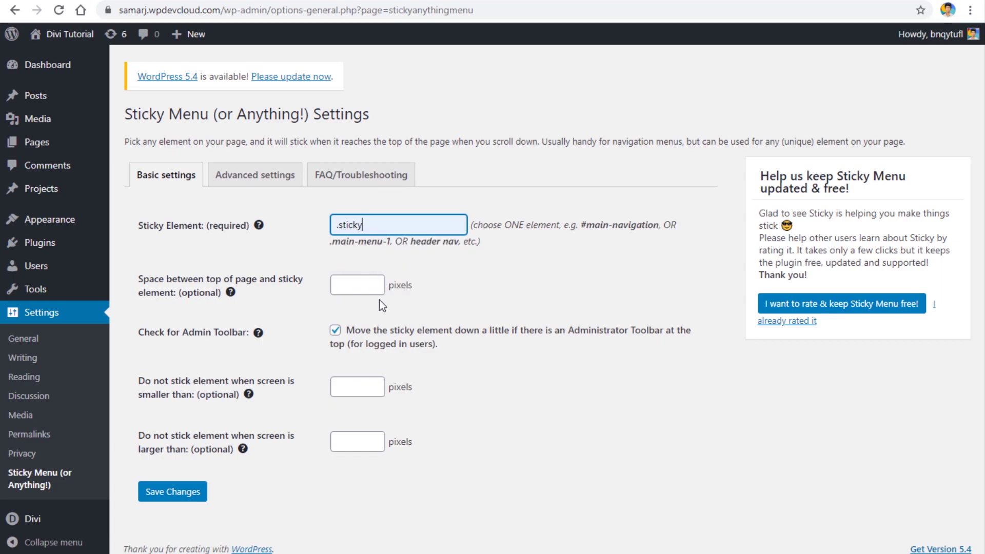
{"action": "left_click", "coordinate": [360, 286]}
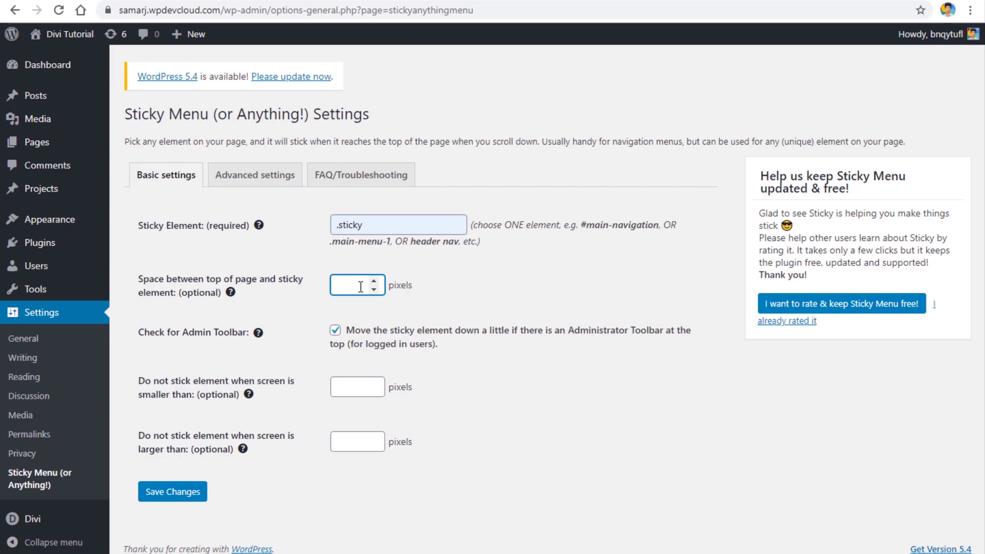
{"action": "type", "text": "100"}
{"action": "left_click", "coordinate": [348, 388]}
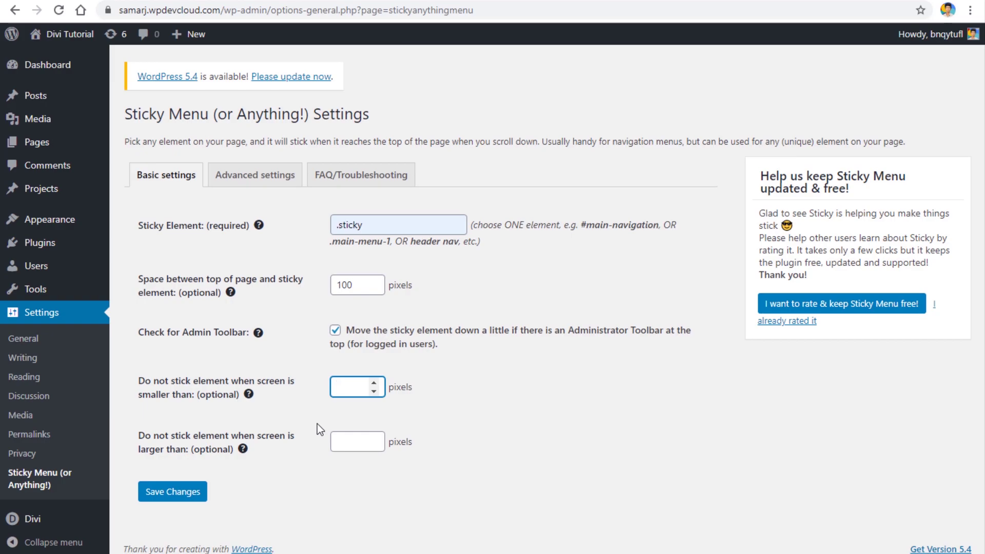
{"action": "type", "text": "980"}
{"action": "left_click", "coordinate": [248, 186]}
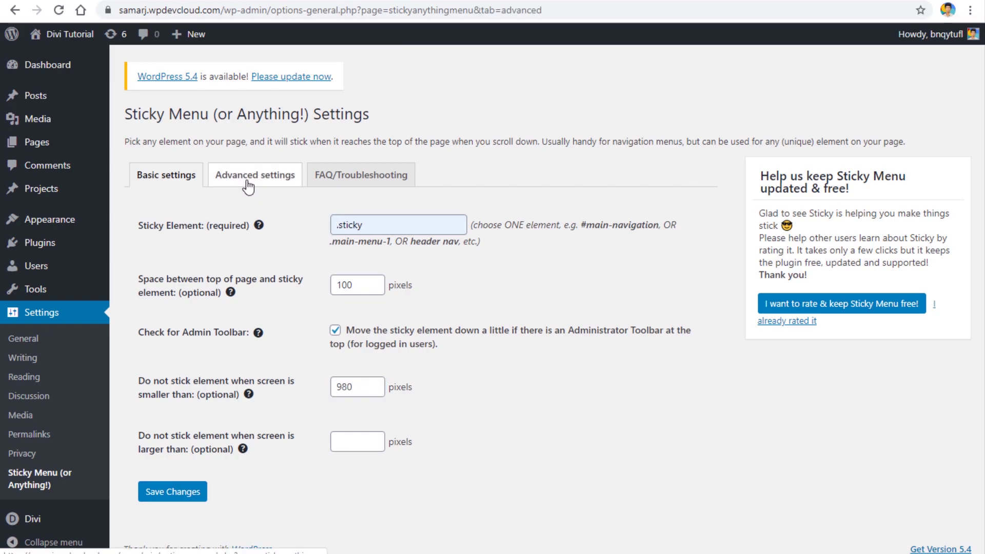
{"action": "left_click", "coordinate": [359, 227]}
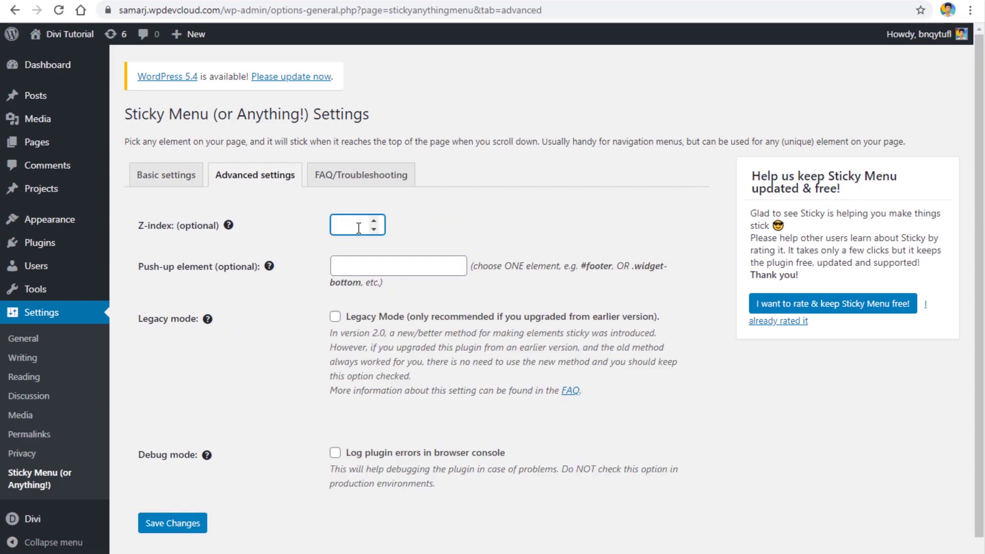
{"action": "type", "text": "9999999999"}
{"action": "left_click", "coordinate": [340, 221]}
{"action": "left_click_drag", "start_coordinate": [340, 221], "coordinate": [391, 227]}
{"action": "left_click", "coordinate": [361, 259]}
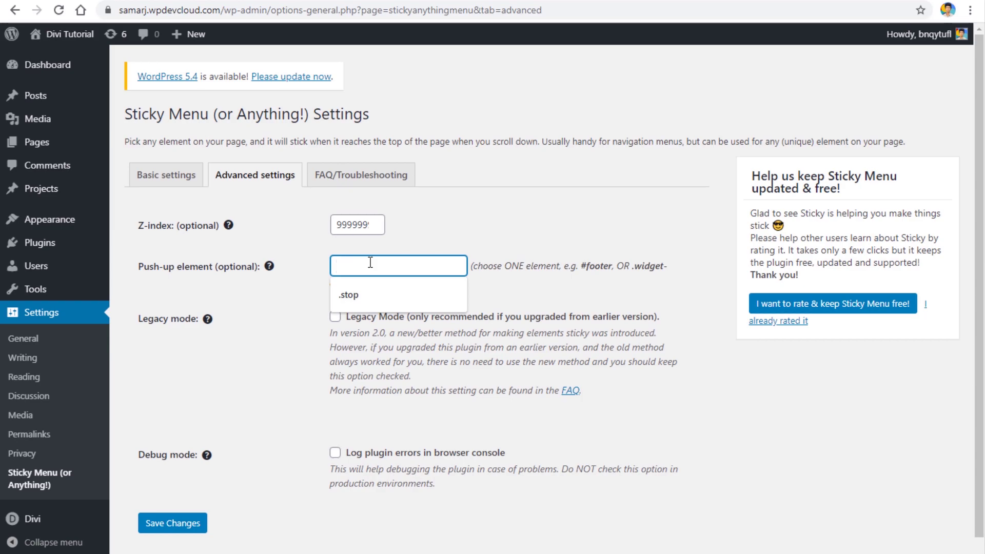
{"action": "left_click", "coordinate": [346, 298]}
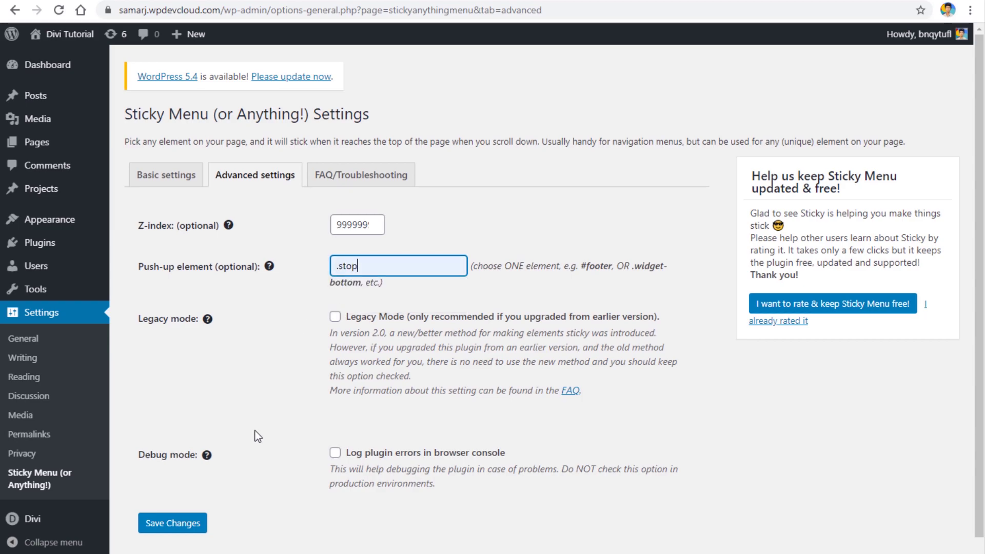
{"action": "left_click", "coordinate": [193, 528]}
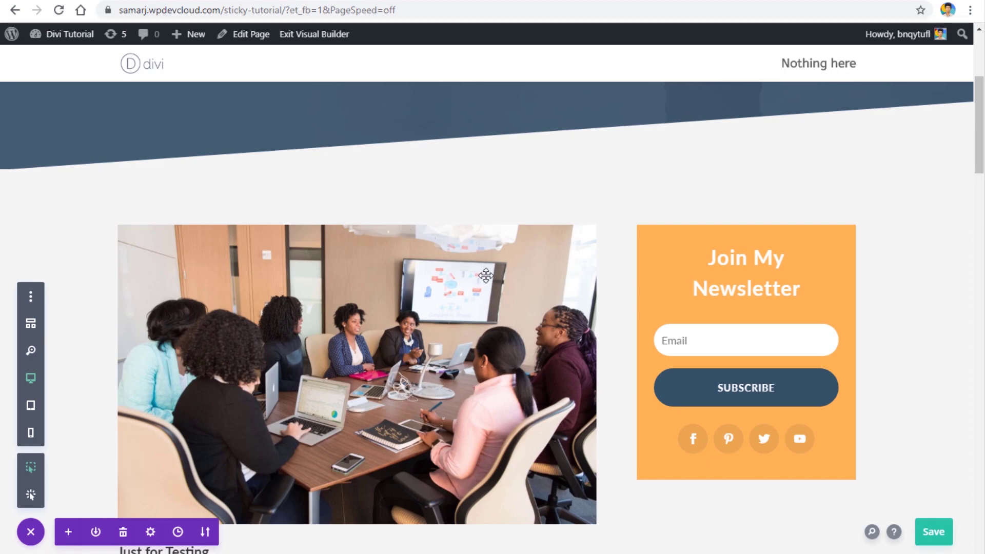
Give the newsletter column the CSS class 'sticky' and confirm the column settings.
{"action": "mouse_move", "coordinate": [161, 230]}
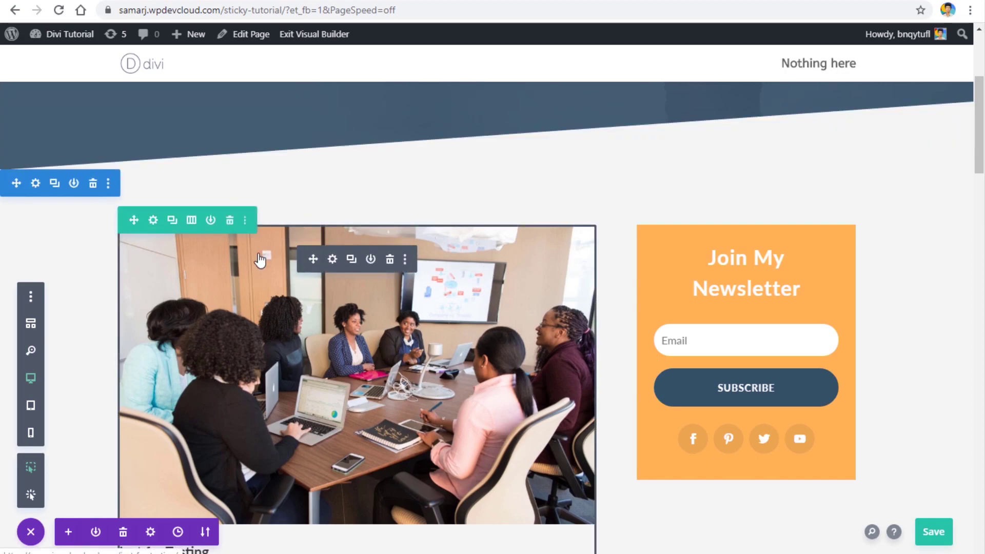
{"action": "left_click", "coordinate": [154, 222]}
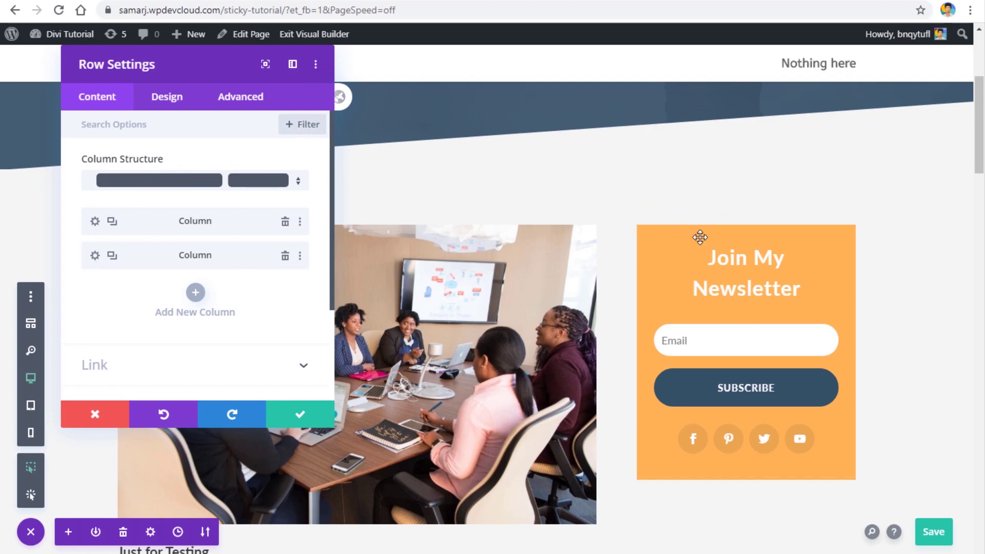
{"action": "left_click", "coordinate": [95, 255]}
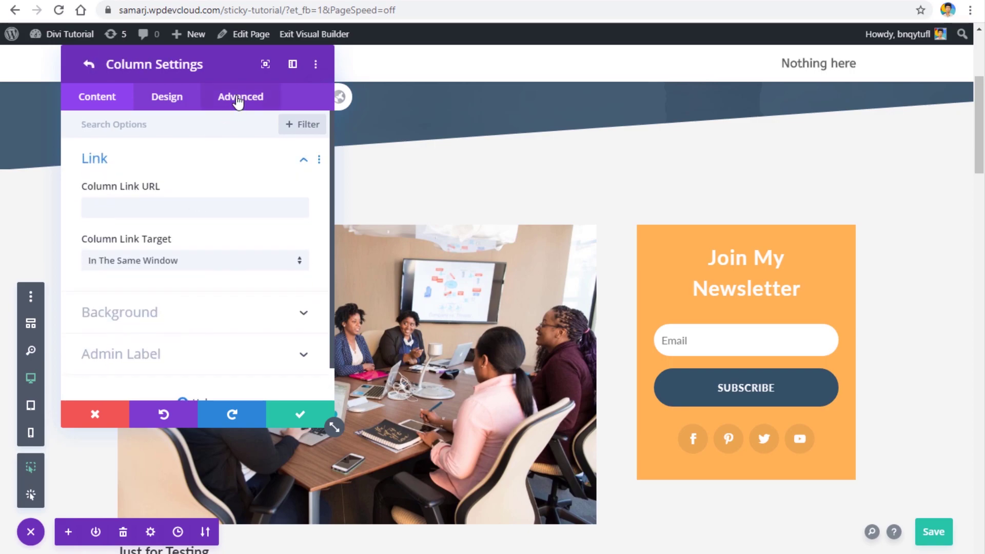
{"action": "left_click", "coordinate": [239, 100]}
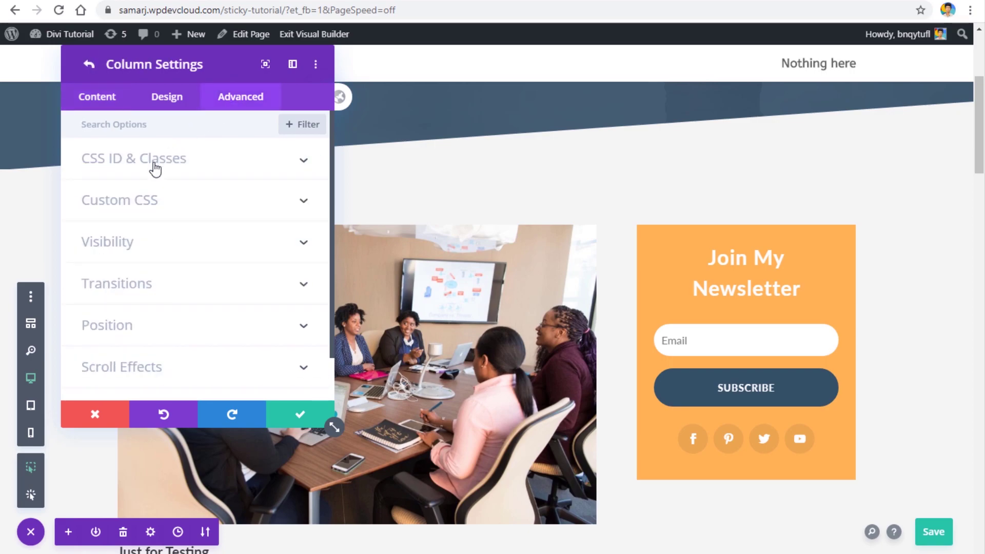
{"action": "left_click", "coordinate": [155, 169]}
{"action": "left_click", "coordinate": [142, 258]}
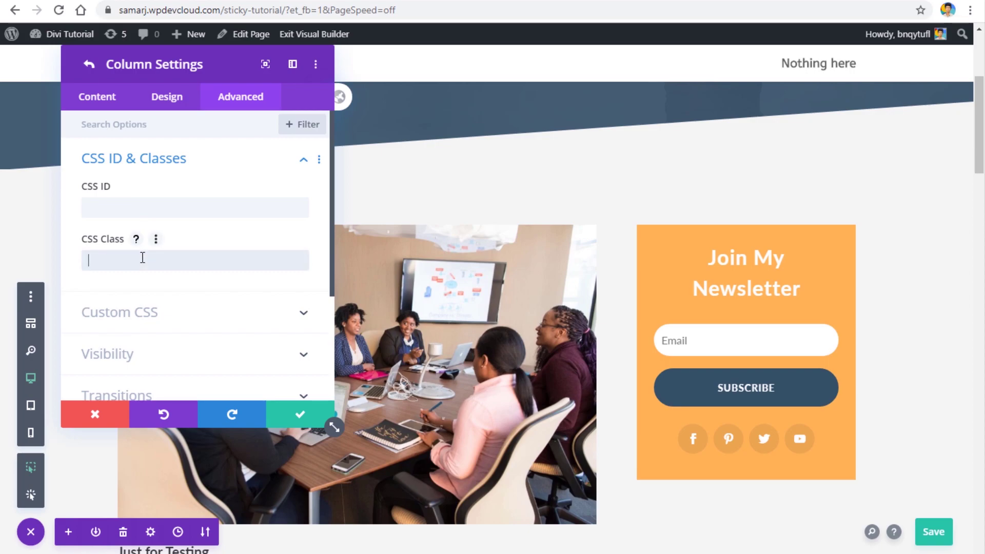
{"action": "type", "text": "sticky"}
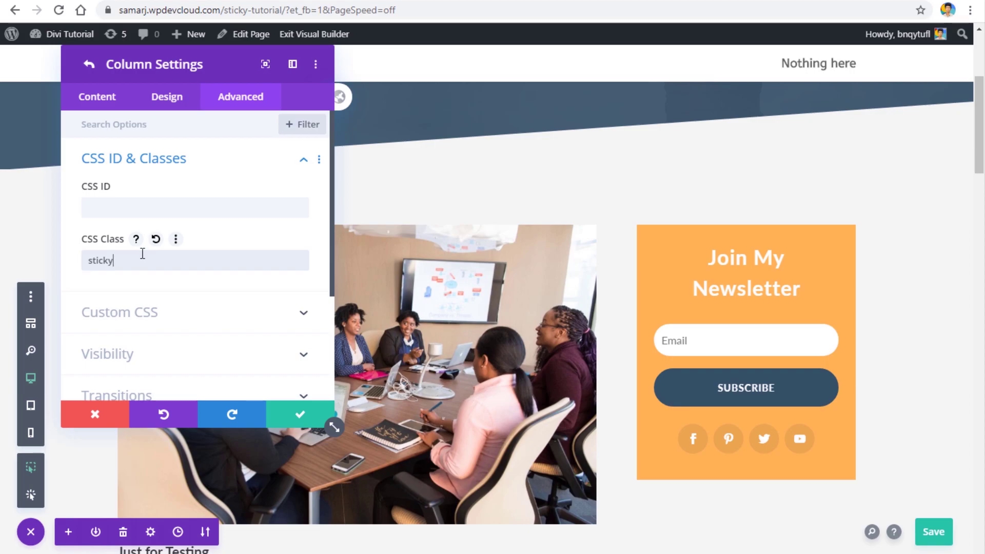
{"action": "left_click", "coordinate": [301, 417]}
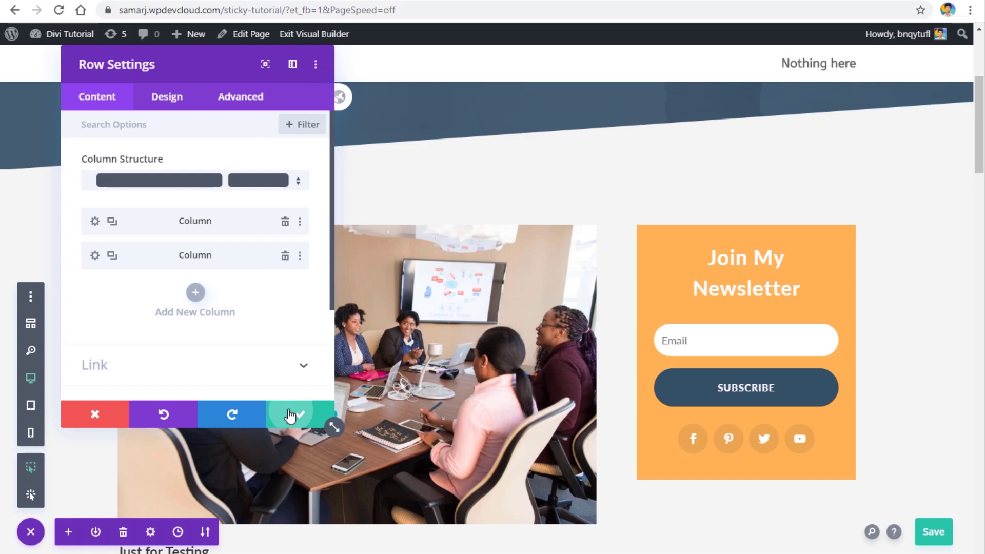
Close the row settings and save the page changes.
{"action": "left_click", "coordinate": [301, 415]}
{"action": "left_click_drag", "start_coordinate": [979, 158], "coordinate": [978, 327]}
{"action": "scroll", "coordinate": [863, 244], "scroll_direction": "up", "scroll_amount": 3}
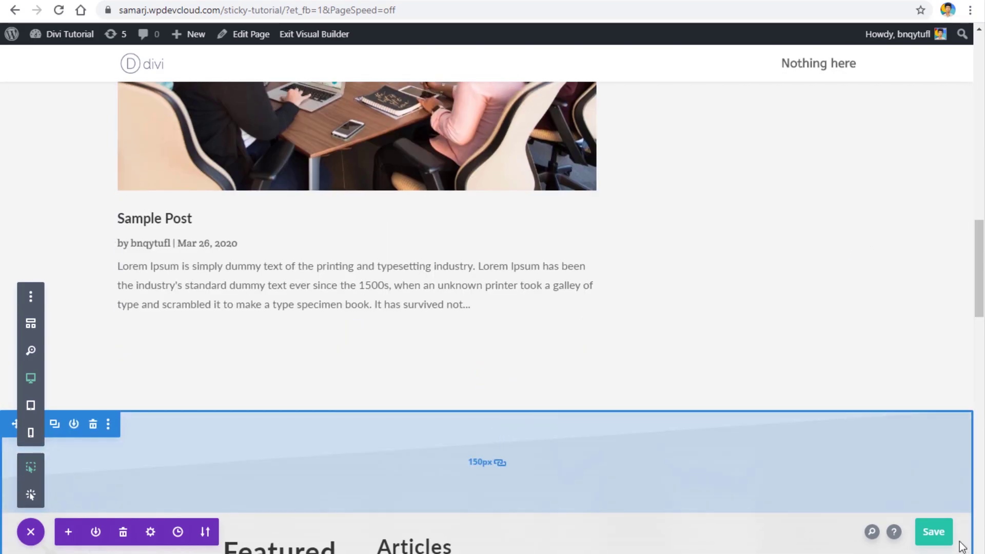
{"action": "left_click", "coordinate": [934, 532]}
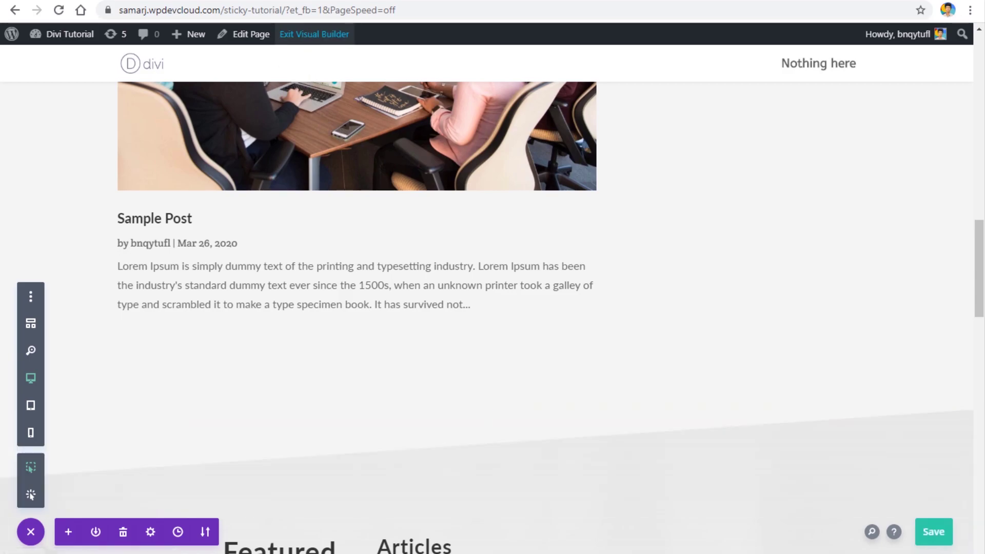
Exit the Visual Builder and scroll the live page to check the pinned newsletter column.
{"action": "left_click", "coordinate": [314, 33]}
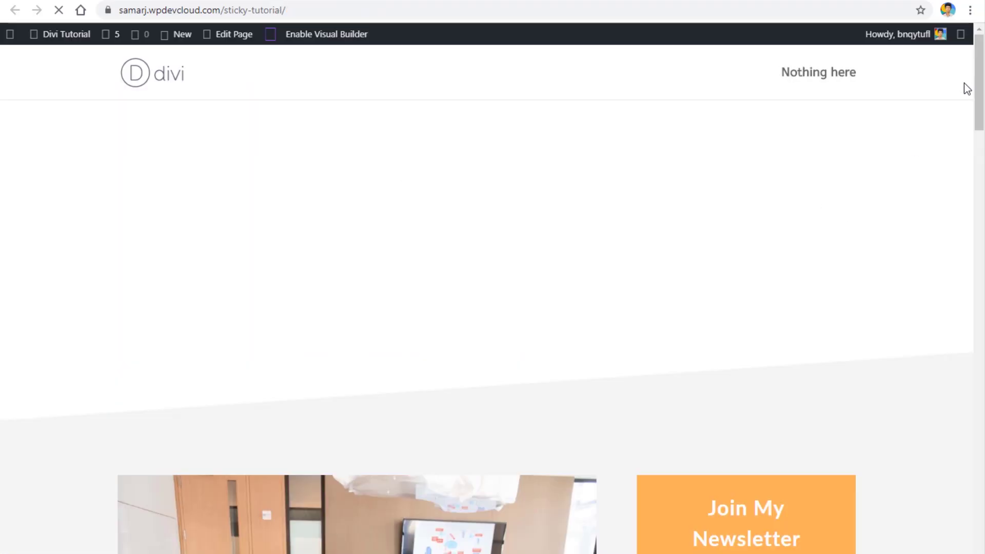
{"action": "scroll", "coordinate": [983, 98], "scroll_direction": "down", "scroll_amount": 3}
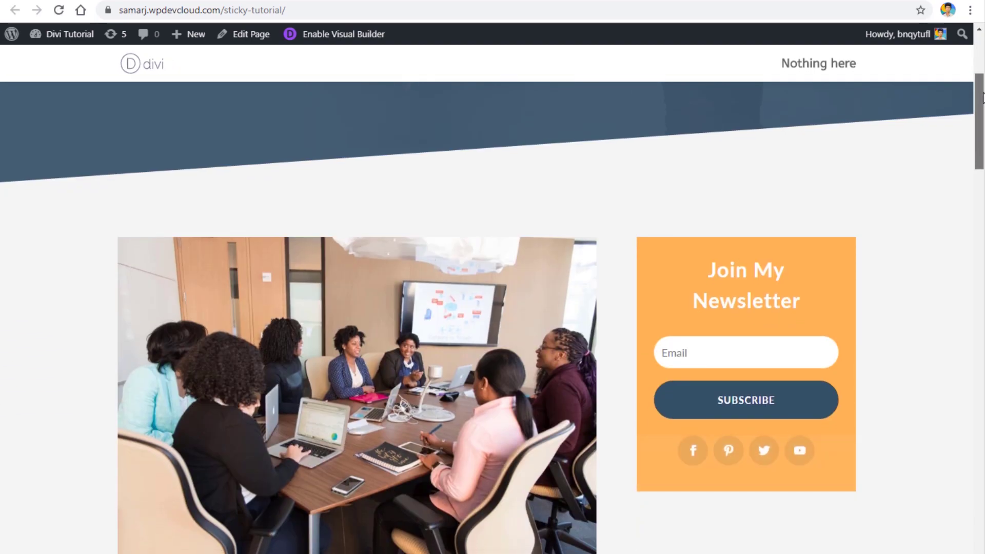
{"action": "left_click_drag", "start_coordinate": [983, 97], "coordinate": [978, 246]}
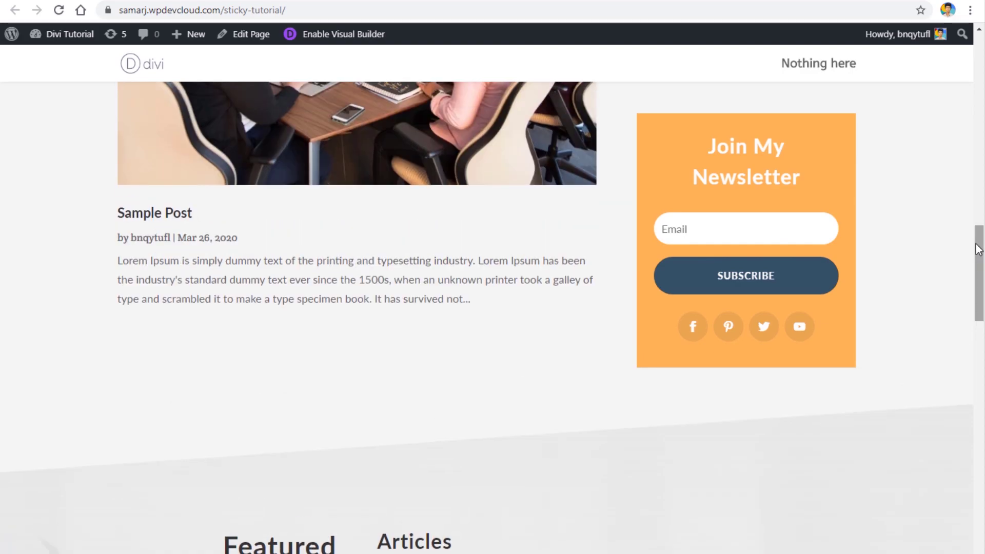
{"action": "right_click", "coordinate": [978, 247]}
{"action": "left_click", "coordinate": [689, 398]}
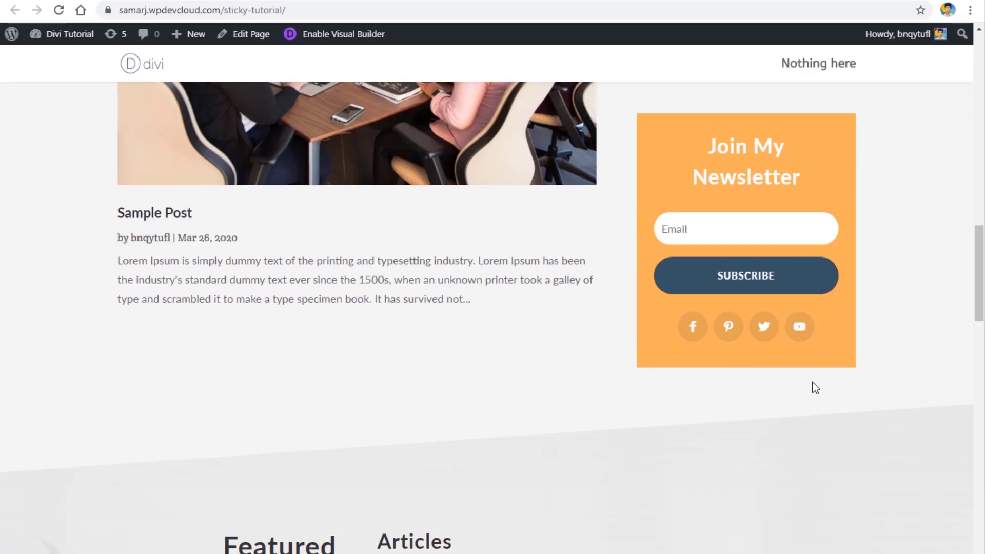
Reopen the Visual Builder and bring up the Featured Publications section's CSS Class field.
{"action": "left_click", "coordinate": [333, 34]}
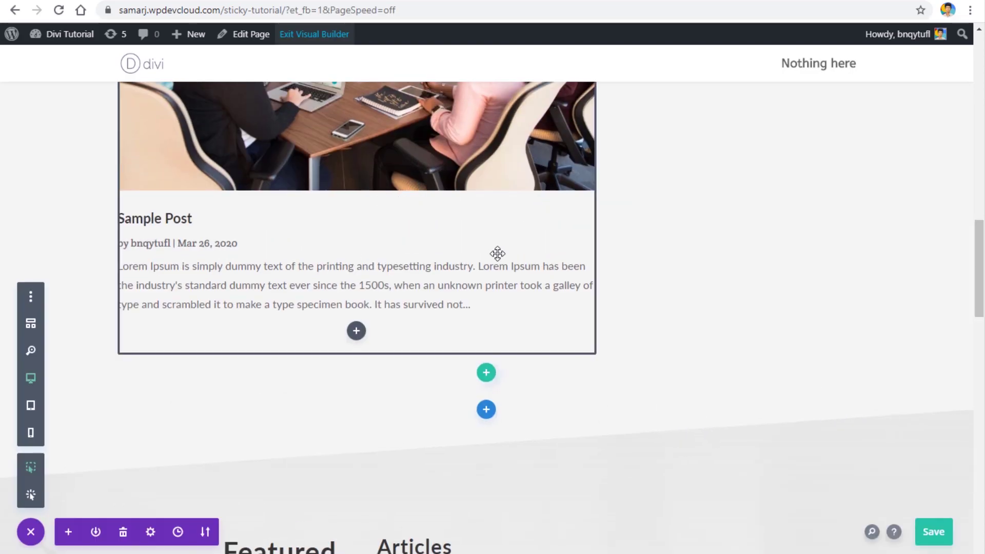
{"action": "scroll", "coordinate": [490, 256], "scroll_direction": "down", "scroll_amount": 4}
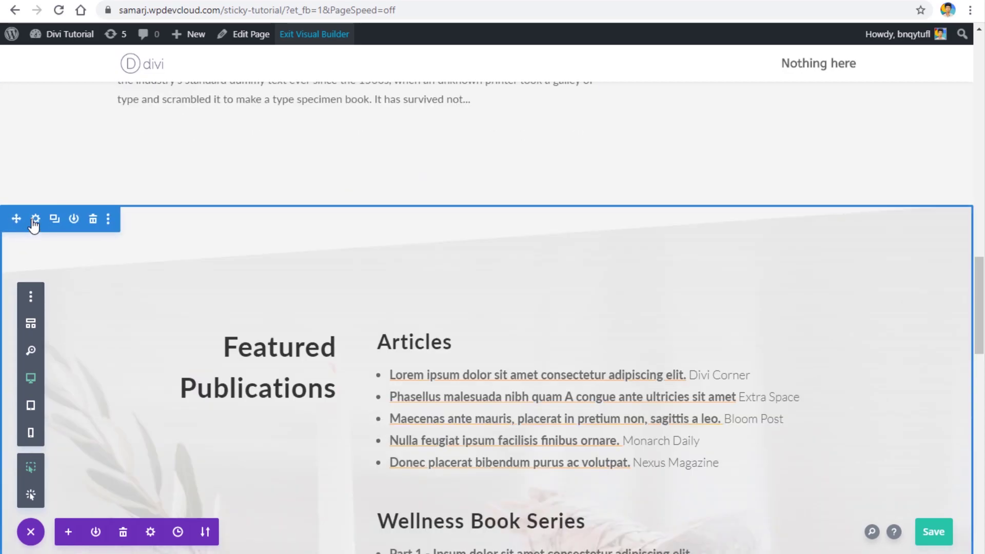
{"action": "left_click", "coordinate": [35, 219]}
{"action": "left_click", "coordinate": [255, 96]}
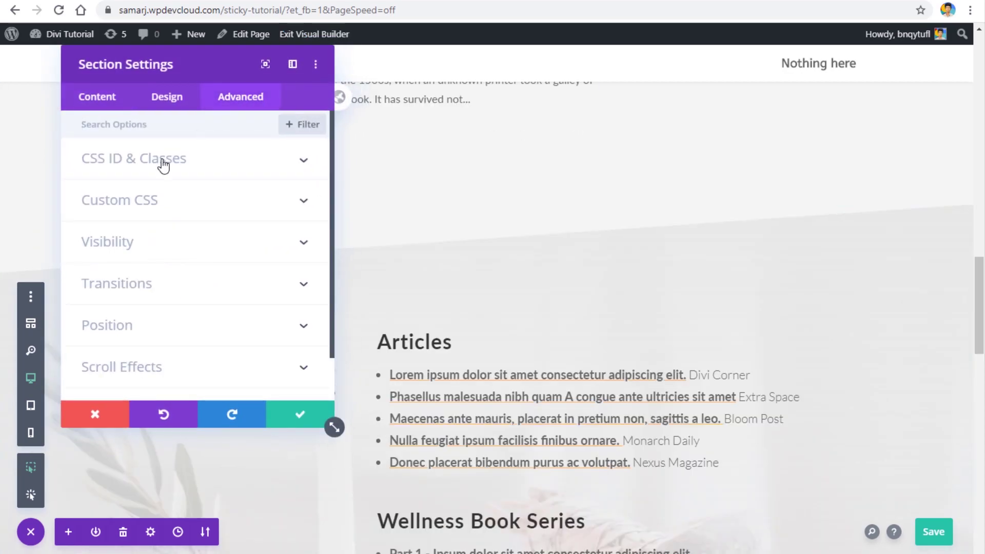
{"action": "left_click", "coordinate": [161, 160]}
{"action": "left_click", "coordinate": [149, 260]}
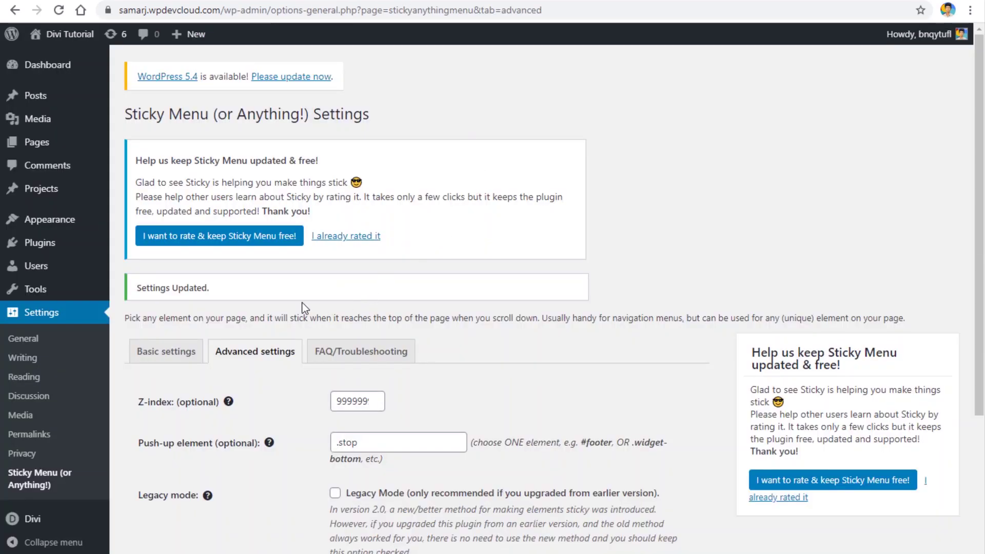
Give the Featured Publications section the CSS class 'stop', matching the plugin's push-up element.
{"action": "scroll", "coordinate": [393, 343], "scroll_direction": "down", "scroll_amount": 1}
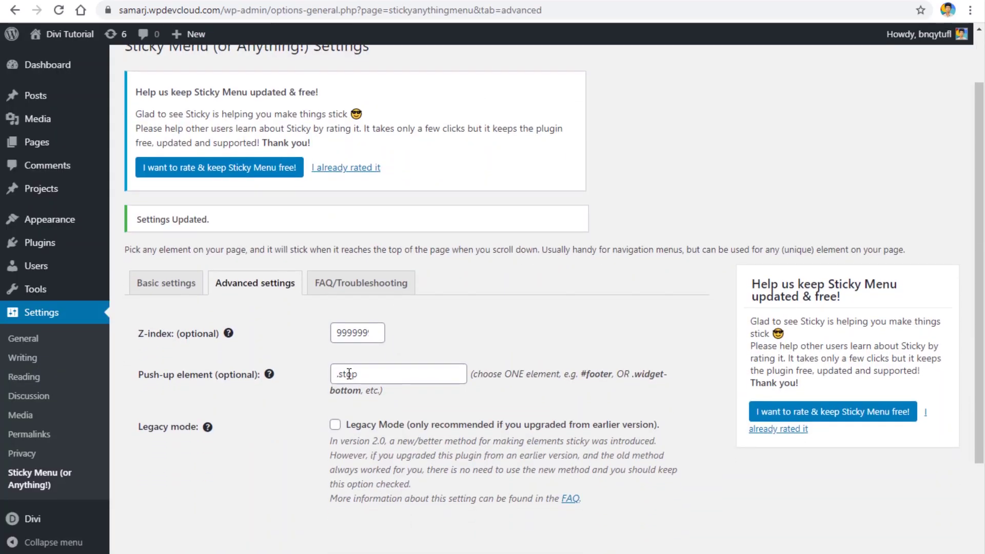
{"action": "left_click_drag", "start_coordinate": [343, 374], "coordinate": [337, 373]}
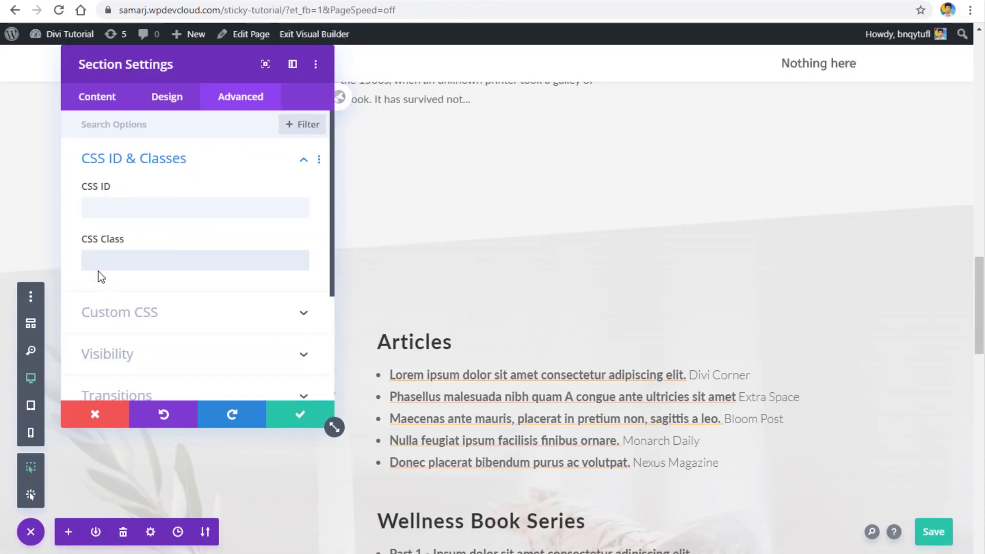
{"action": "type", "text": "stop"}
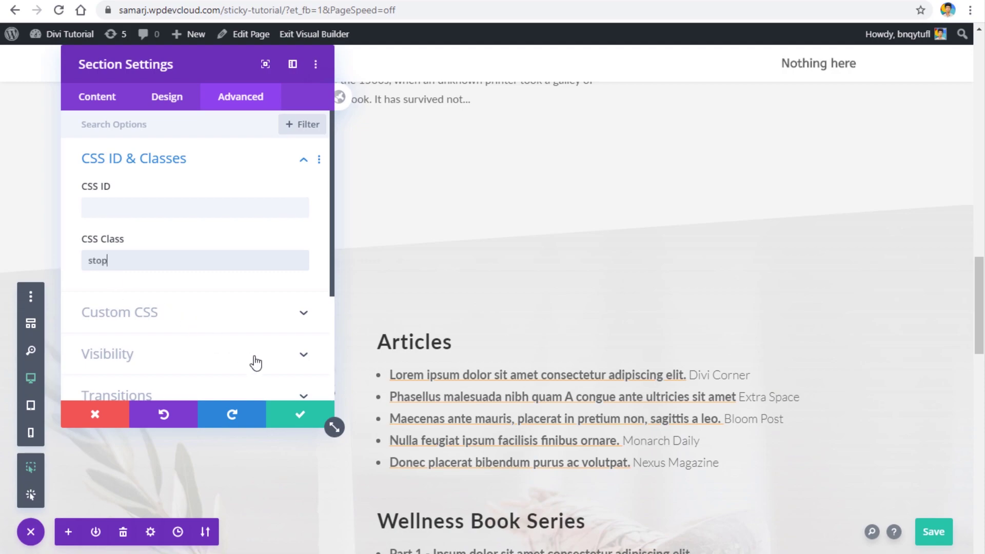
{"action": "left_click", "coordinate": [301, 416]}
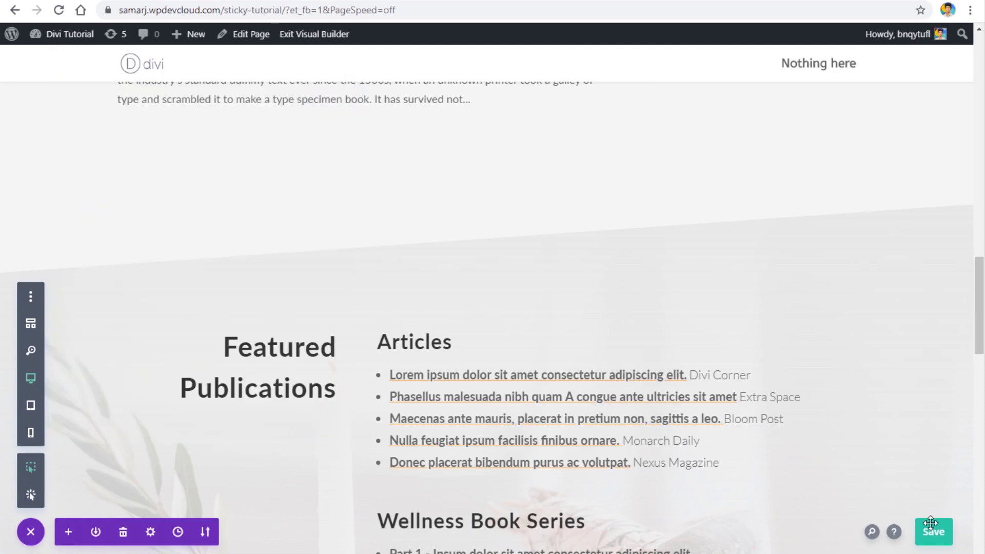
Save the page, exit the builder, and reload the live page.
{"action": "left_click", "coordinate": [945, 532]}
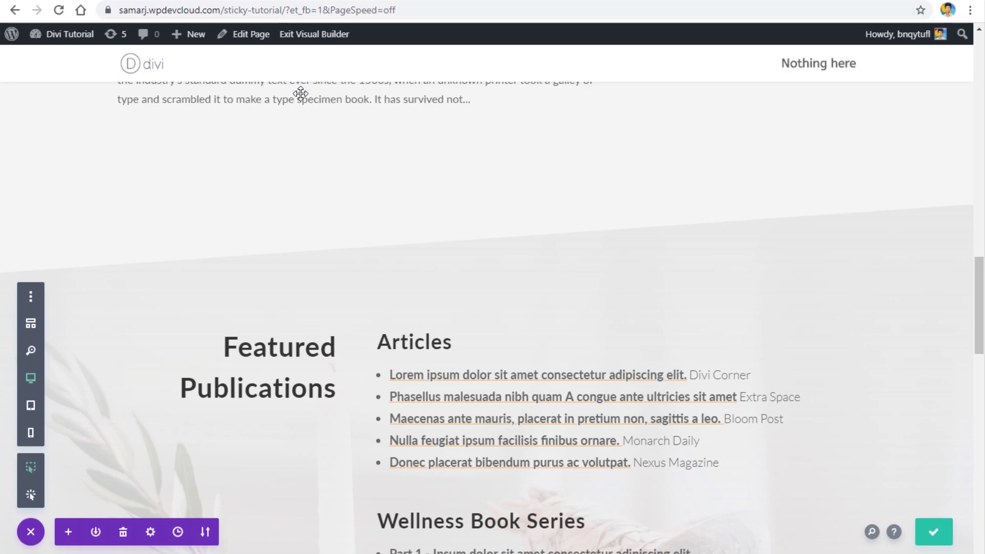
{"action": "left_click", "coordinate": [16, 10]}
{"action": "left_click", "coordinate": [56, 11]}
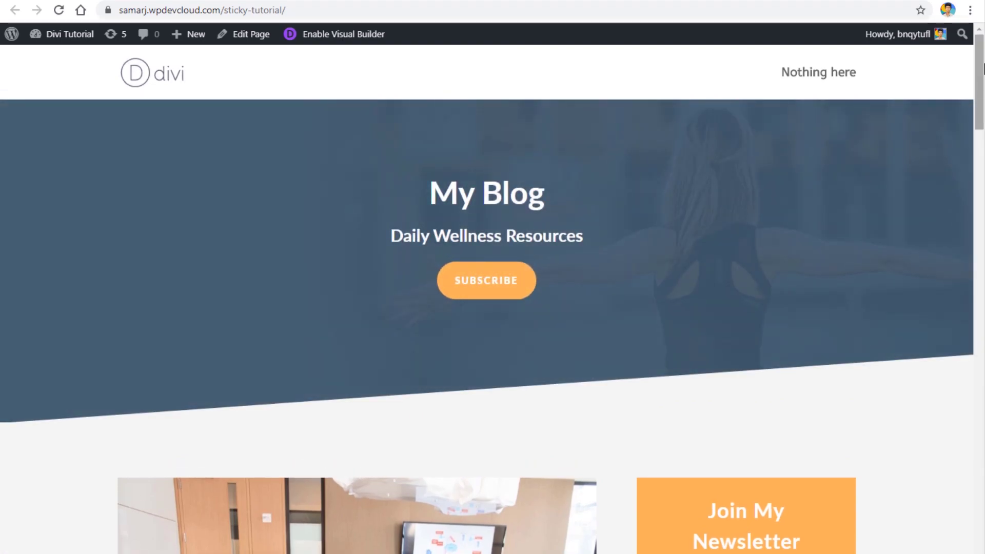
{"action": "left_click_drag", "start_coordinate": [983, 70], "coordinate": [984, 251]}
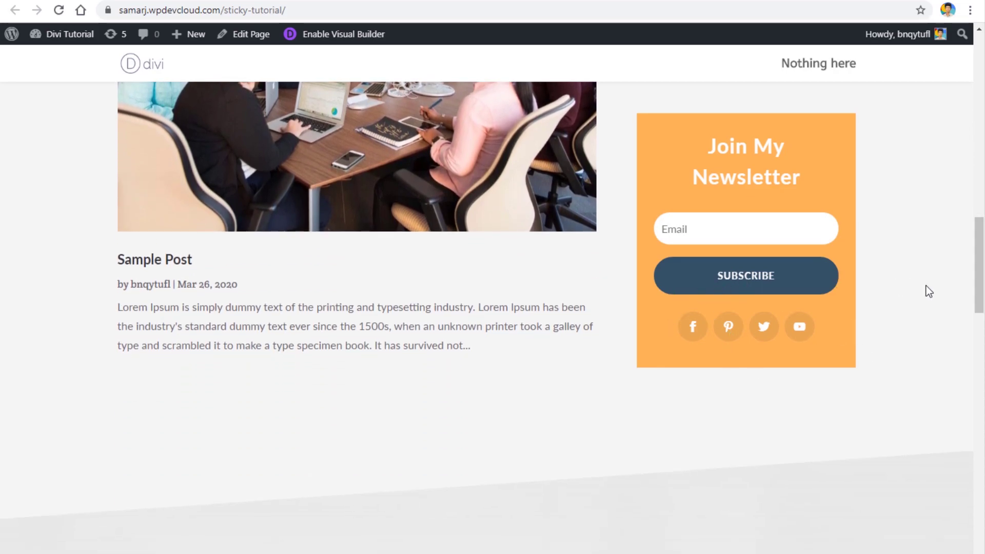
{"action": "left_click_drag", "start_coordinate": [983, 244], "coordinate": [975, 72]}
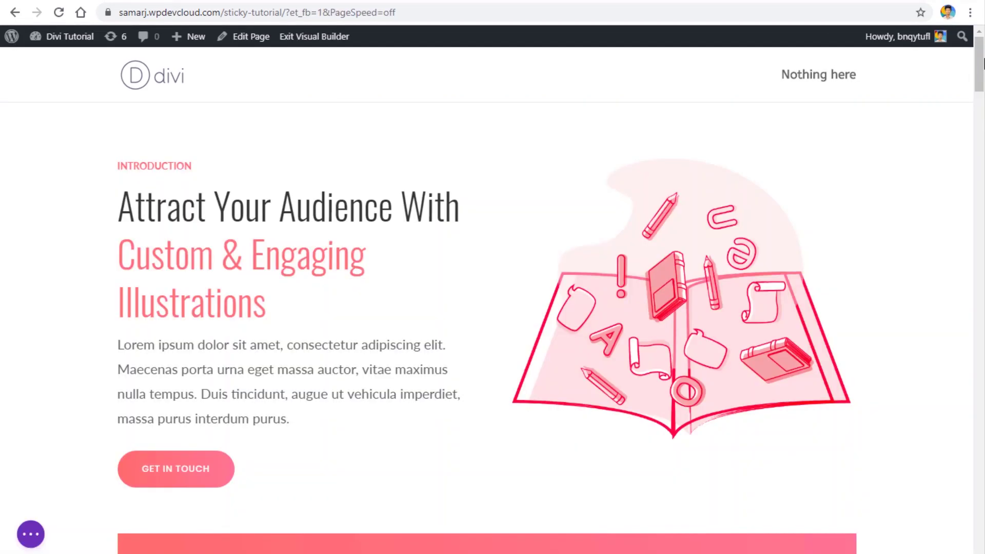
Drag the CTA section's padding smaller, then trim the CTA row's top and bottom padding.
{"action": "left_click_drag", "start_coordinate": [982, 59], "coordinate": [982, 149]}
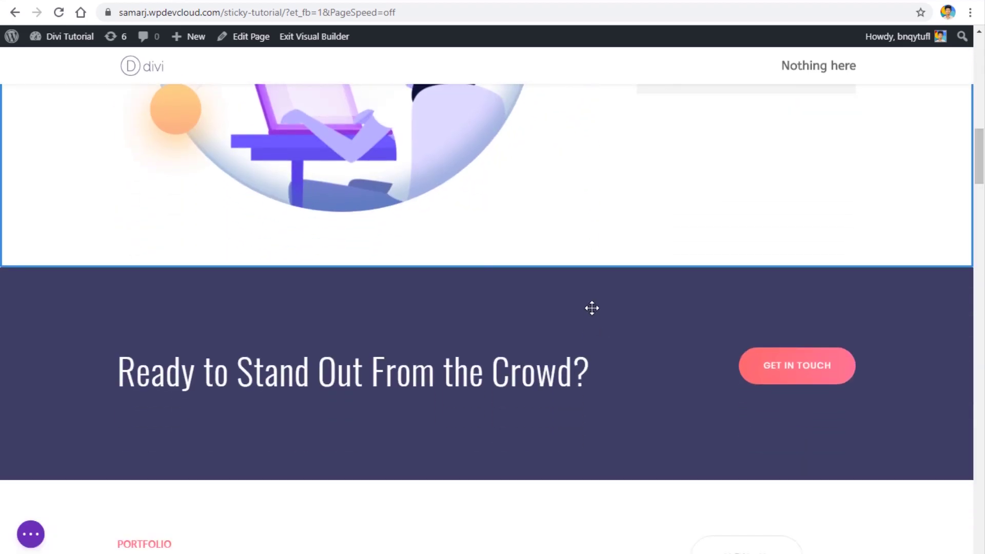
{"action": "mouse_move", "coordinate": [591, 308]}
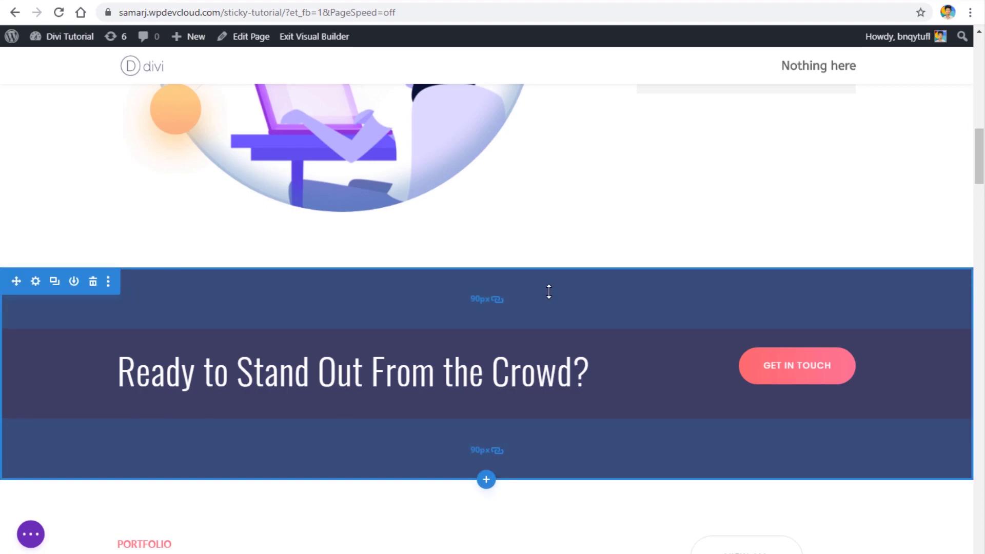
{"action": "left_click_drag", "start_coordinate": [549, 292], "coordinate": [548, 222]}
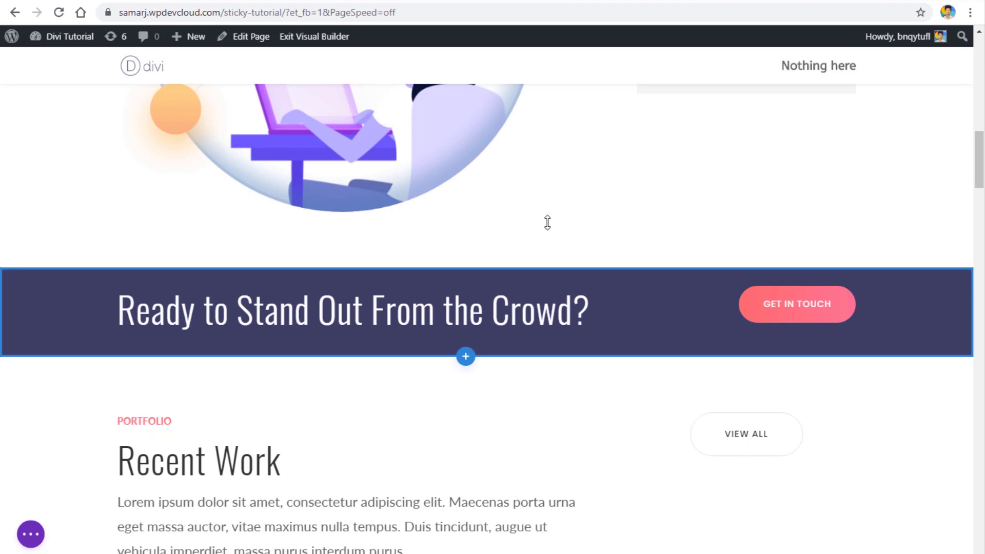
{"action": "left_click_drag", "start_coordinate": [552, 271], "coordinate": [552, 271]}
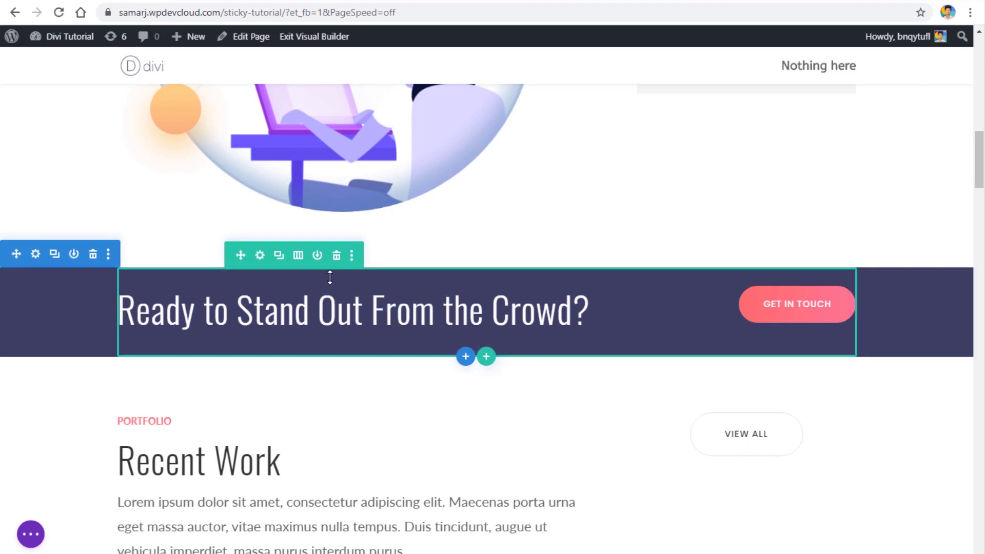
{"action": "left_click_drag", "start_coordinate": [335, 262], "coordinate": [343, 226]}
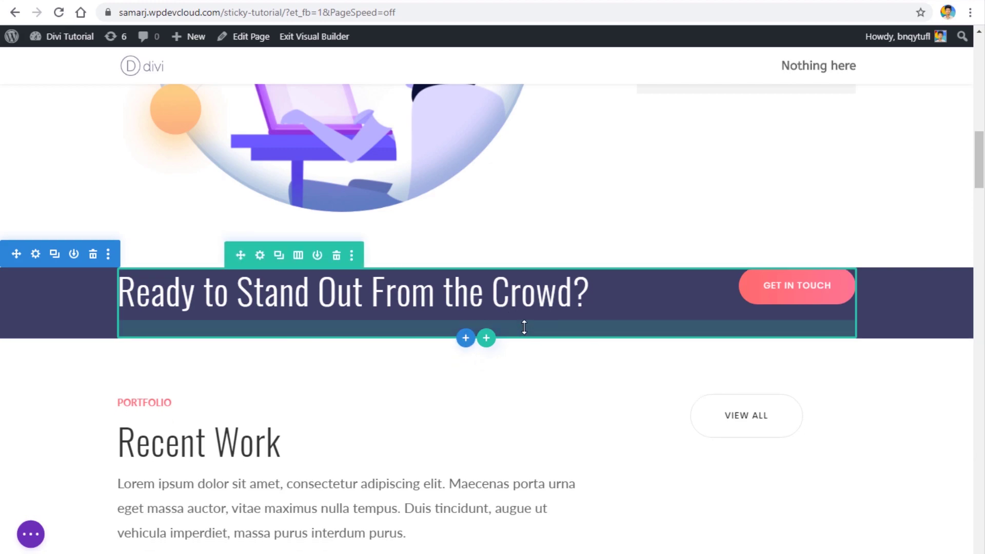
{"action": "left_click_drag", "start_coordinate": [523, 327], "coordinate": [523, 316]}
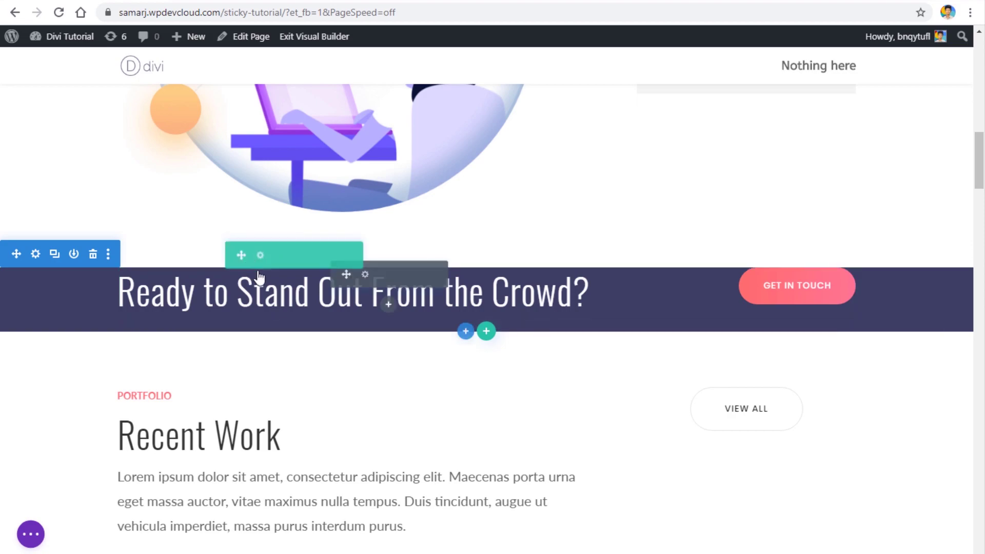
Set the CTA row's linked top and bottom padding to 10px and confirm.
{"action": "left_click", "coordinate": [257, 255]}
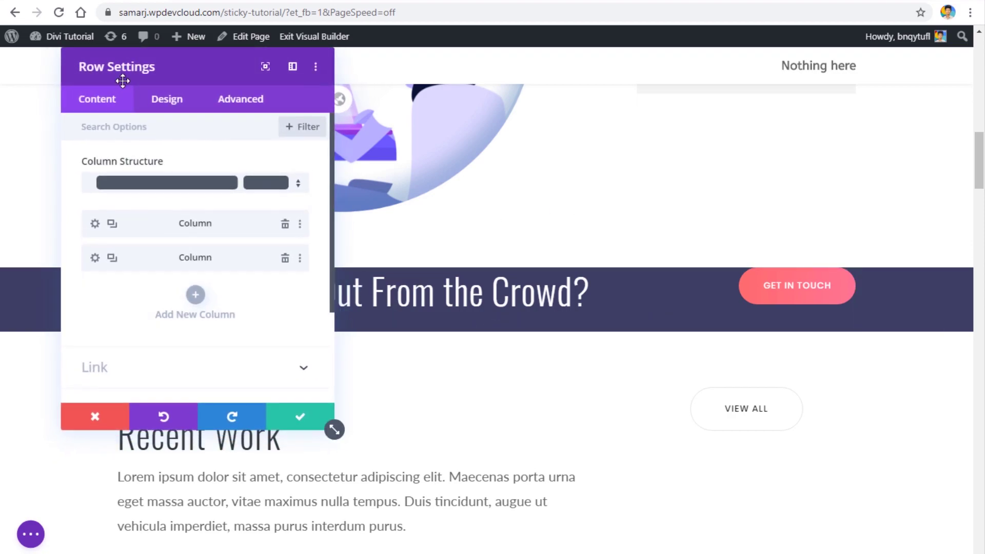
{"action": "left_click", "coordinate": [165, 101]}
{"action": "left_click", "coordinate": [134, 205]}
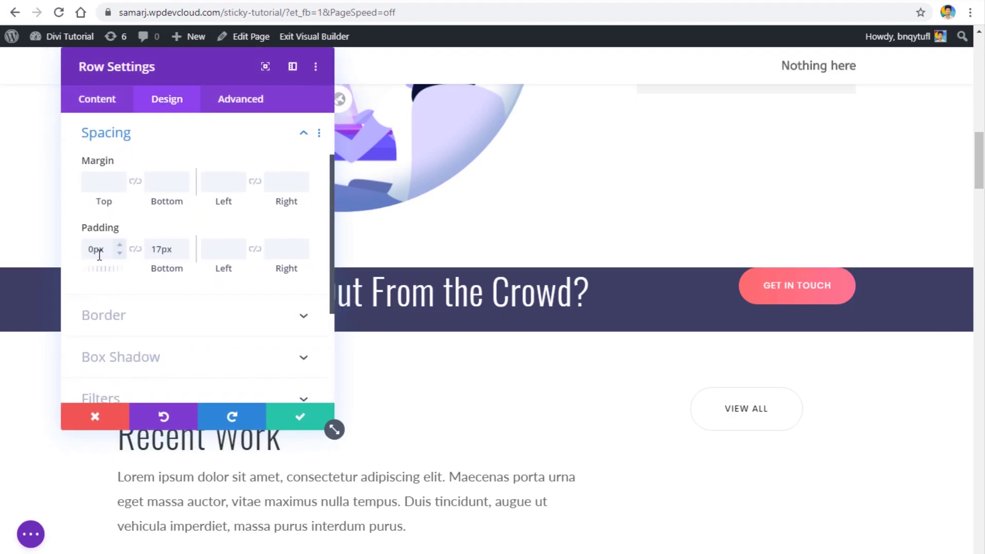
{"action": "left_click", "coordinate": [136, 250]}
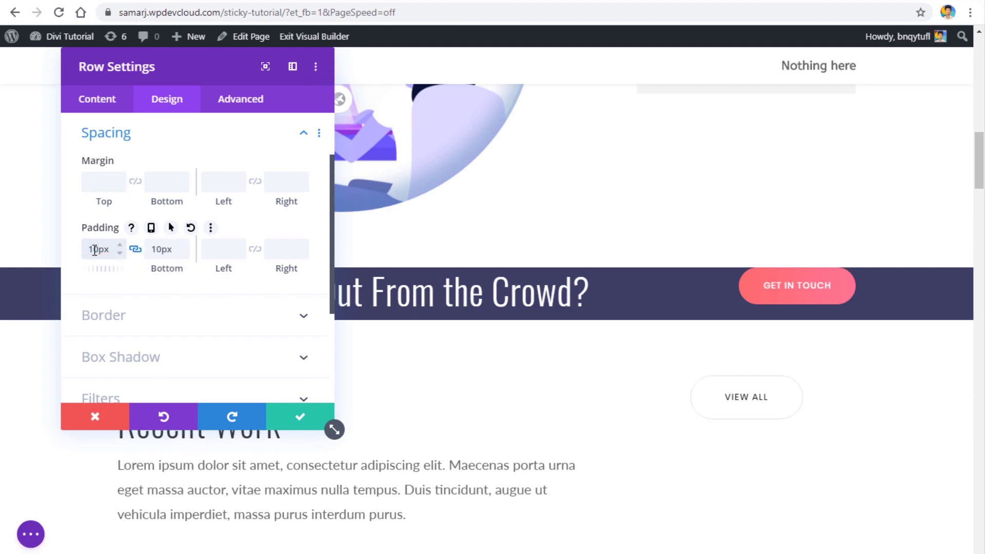
{"action": "left_click", "coordinate": [95, 250]}
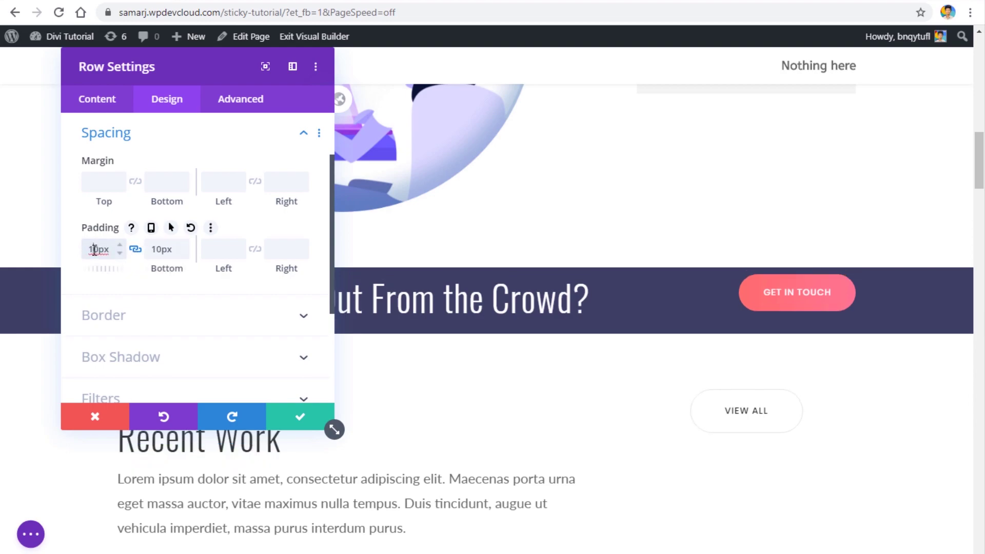
{"action": "left_click", "coordinate": [328, 416]}
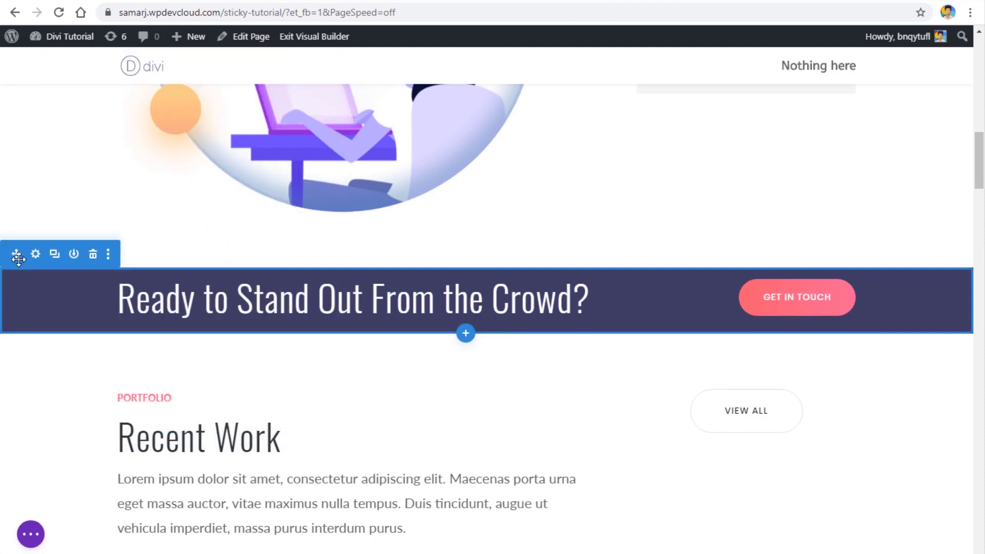
Give the full-width 'Ready to Stand Out From the Crowd' section the CSS class sticky.
{"action": "left_click", "coordinate": [35, 255]}
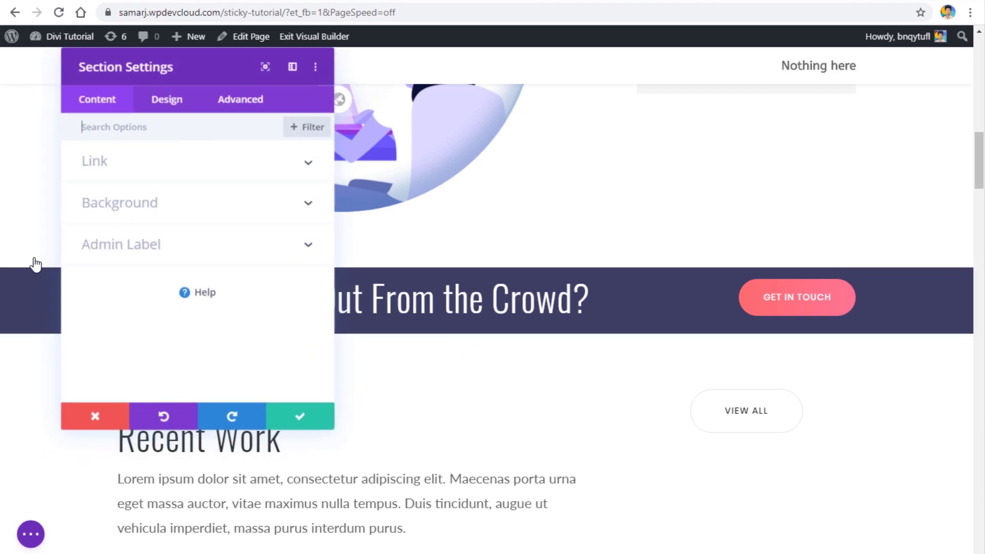
{"action": "left_click", "coordinate": [226, 103]}
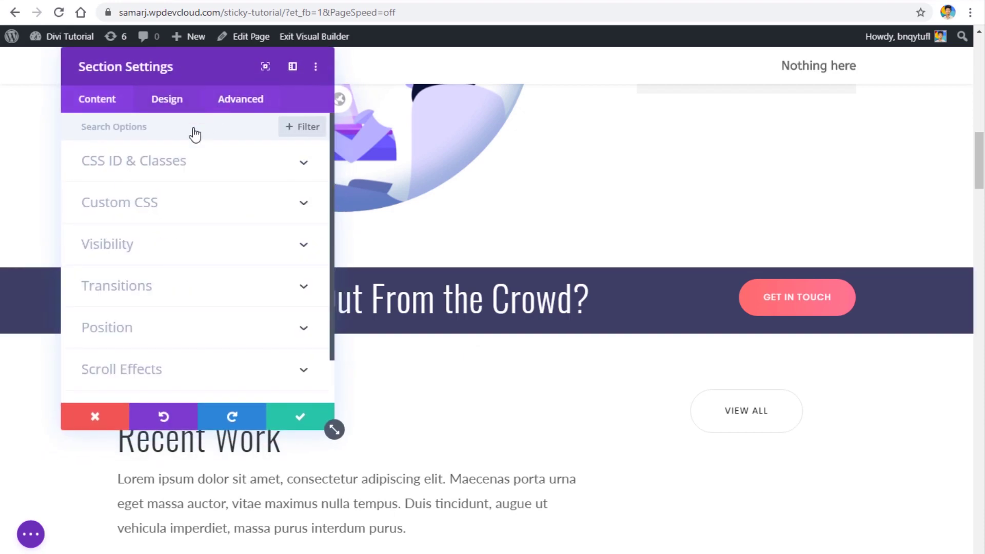
{"action": "left_click", "coordinate": [135, 164]}
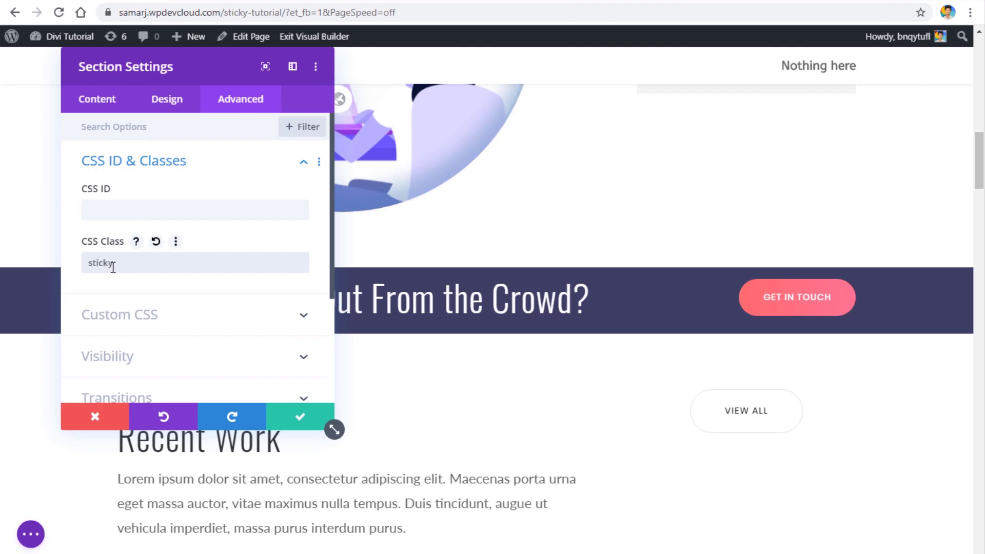
{"action": "mouse_move", "coordinate": [983, 165]}
{"action": "left_mouse_down"}
{"action": "mouse_move", "coordinate": [981, 194]}
{"action": "mouse_move", "coordinate": [981, 154]}
{"action": "left_mouse_up"}
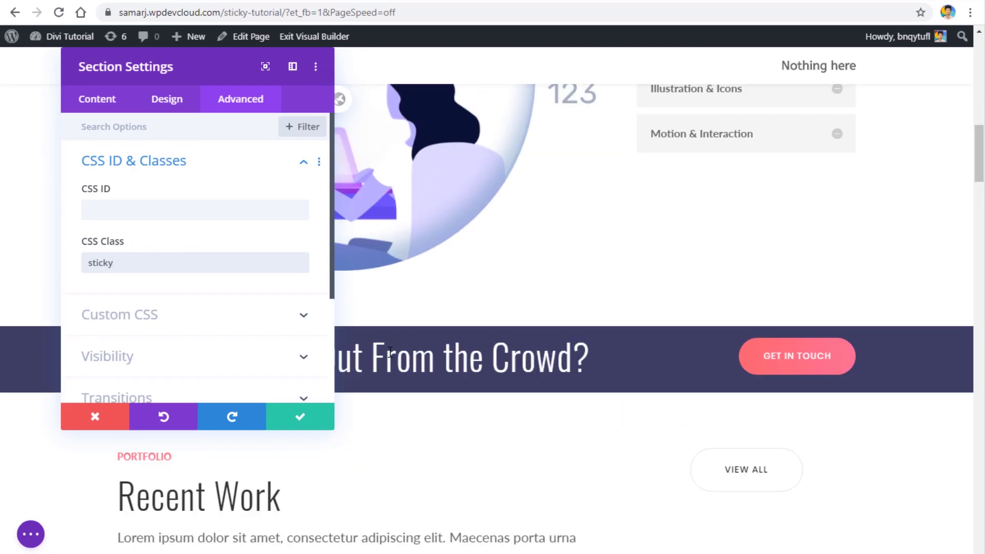
{"action": "left_click", "coordinate": [301, 418]}
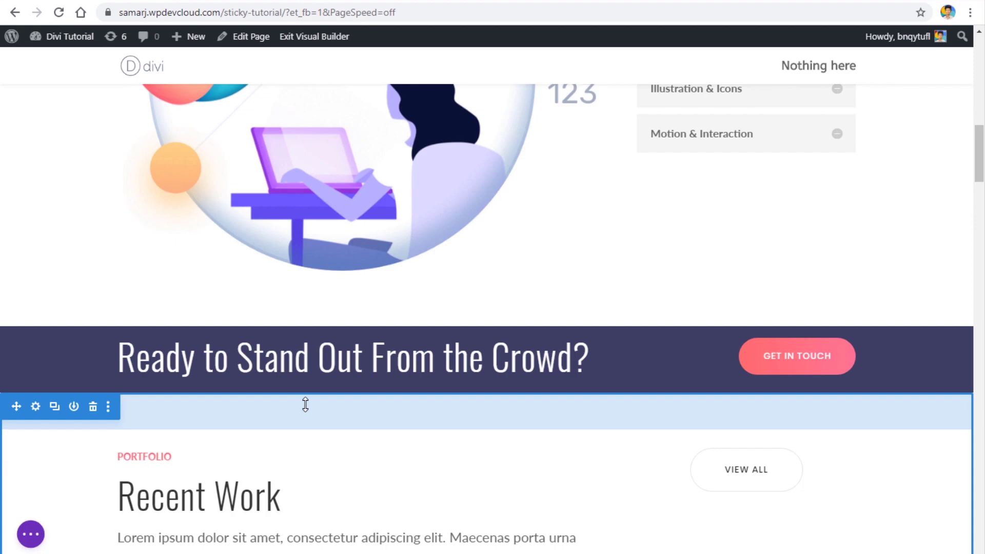
{"action": "left_click", "coordinate": [31, 535]}
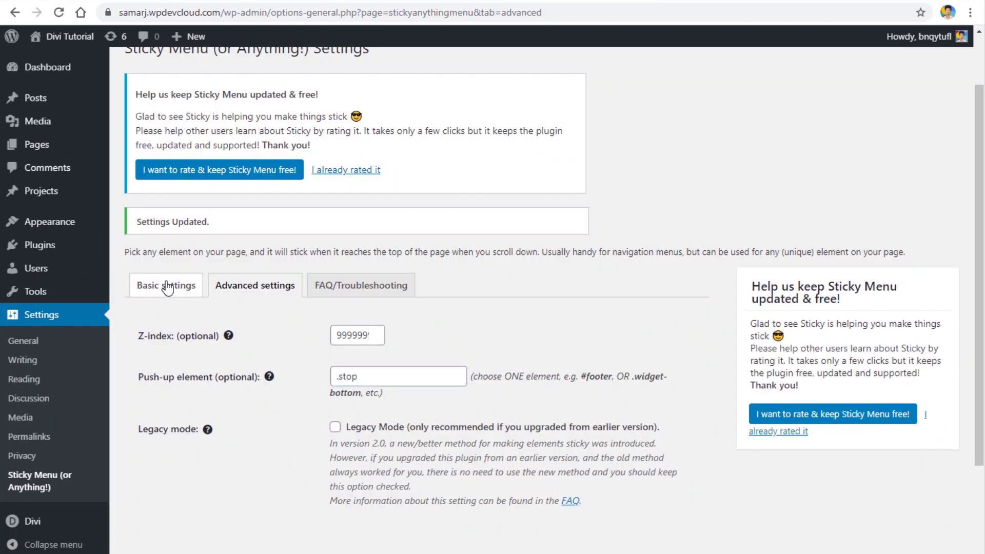
Set a 50-pixel space between the page top and the sticky element in Basic settings and save.
{"action": "left_click", "coordinate": [167, 287]}
{"action": "scroll", "coordinate": [168, 287], "scroll_direction": "down", "scroll_amount": 1}
{"action": "left_click", "coordinate": [352, 328]}
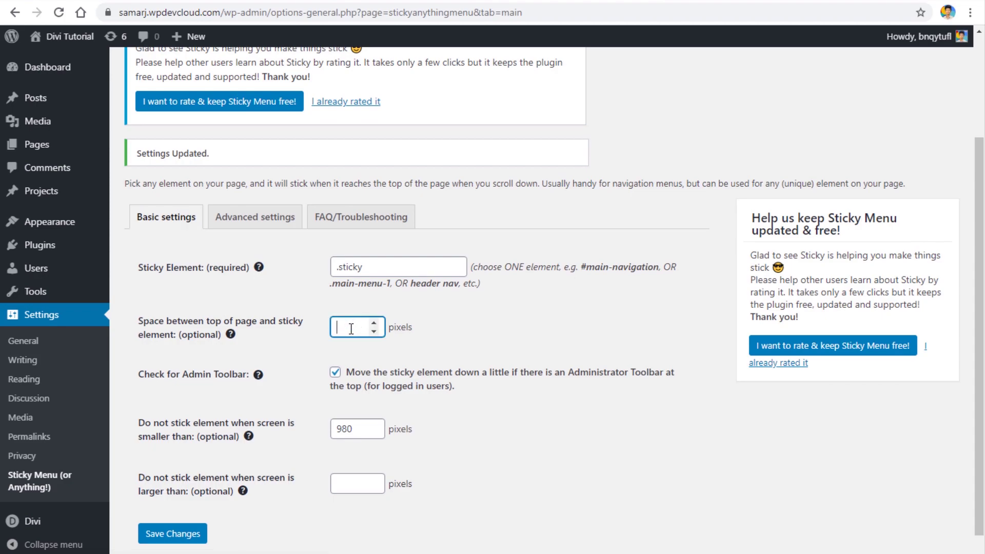
{"action": "left_click", "coordinate": [196, 538]}
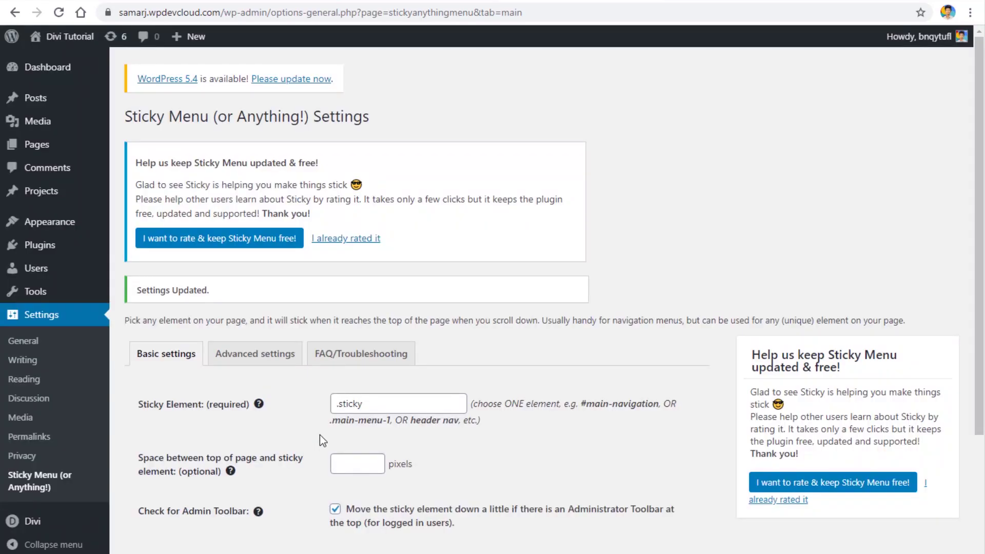
{"action": "scroll", "coordinate": [338, 359], "scroll_direction": "down", "scroll_amount": 1}
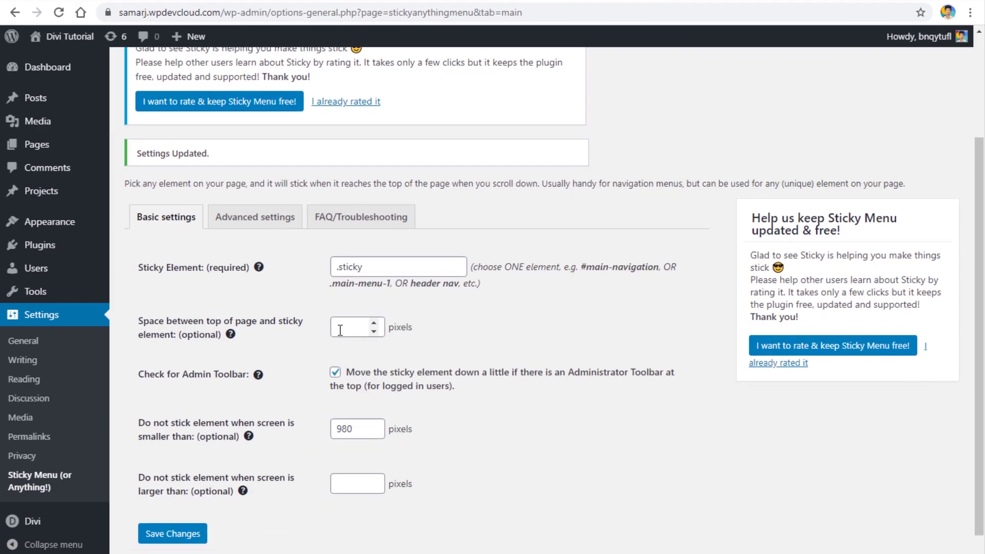
{"action": "mouse_move", "coordinate": [234, 337]}
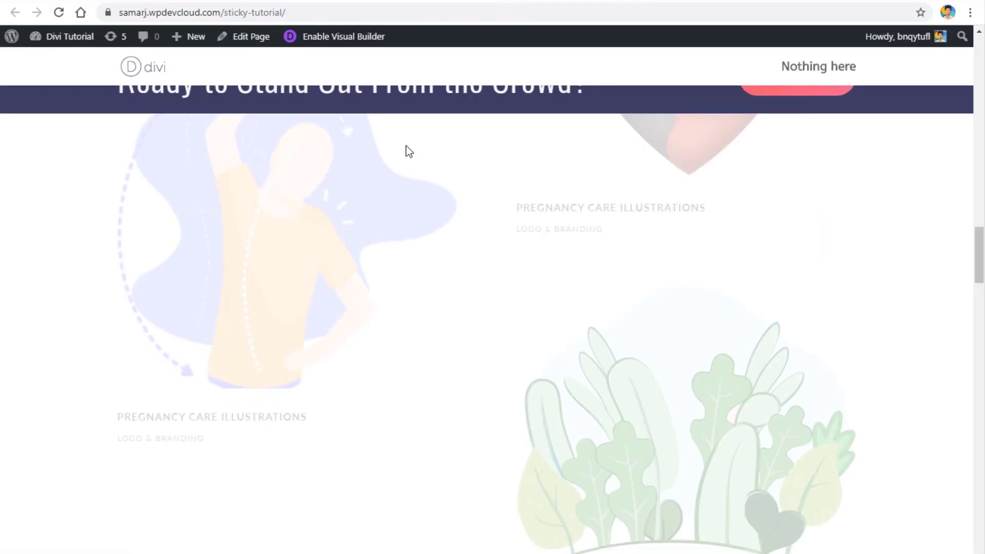
{"action": "scroll", "coordinate": [405, 145], "scroll_direction": "up", "scroll_amount": 4}
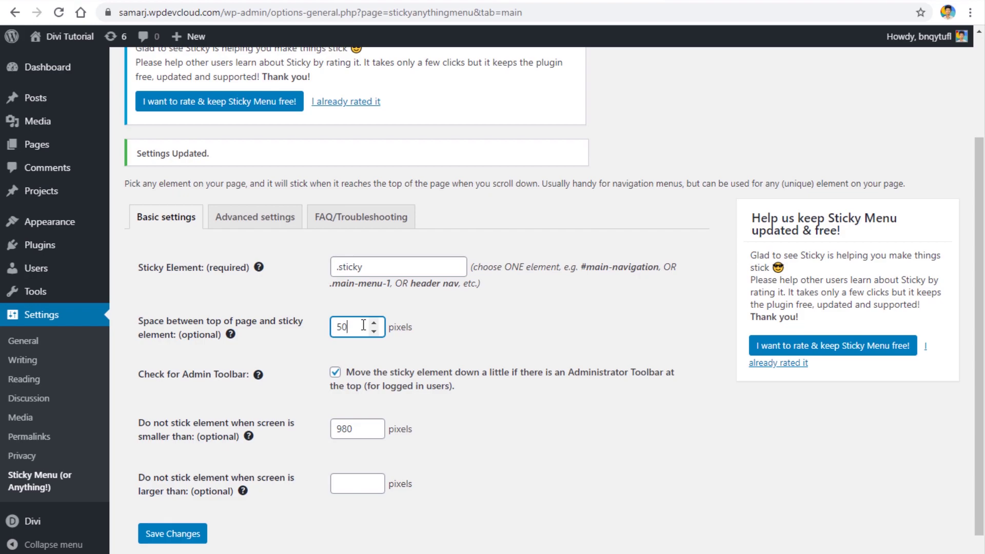
{"action": "left_click", "coordinate": [160, 536]}
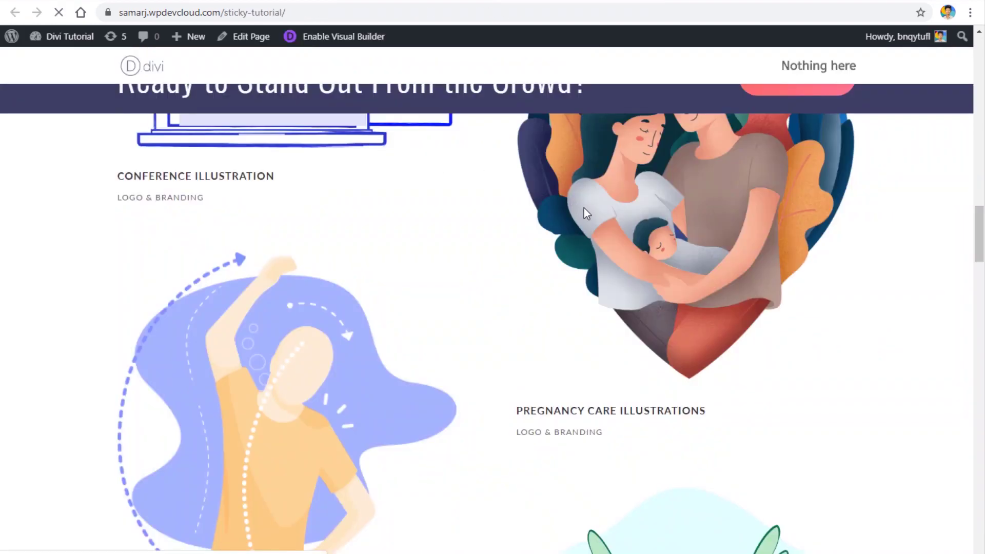
Reload the live sticky-tutorial page and scroll to confirm the CTA band stays pinned under the header.
{"action": "key", "text": "F5"}
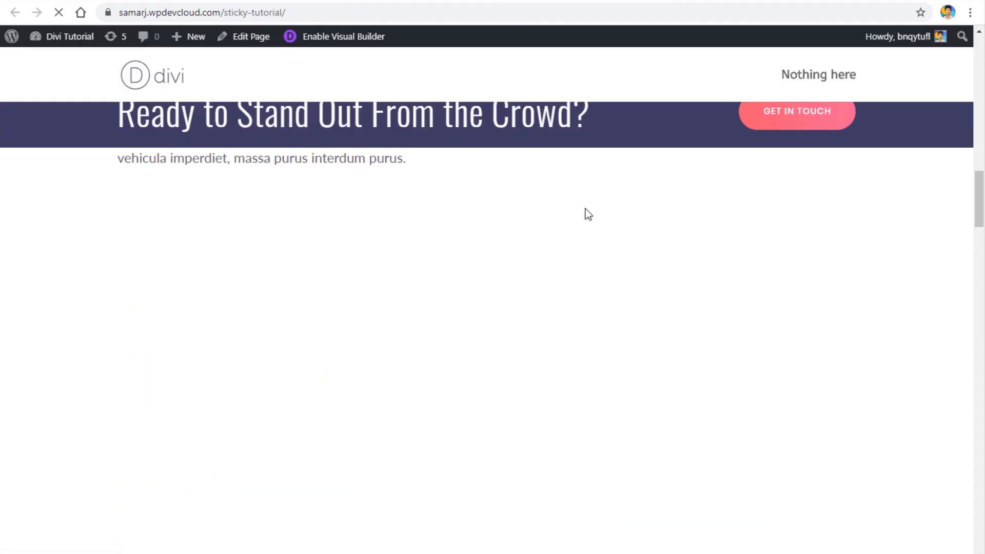
{"action": "scroll", "coordinate": [579, 218], "scroll_direction": "down", "scroll_amount": 10}
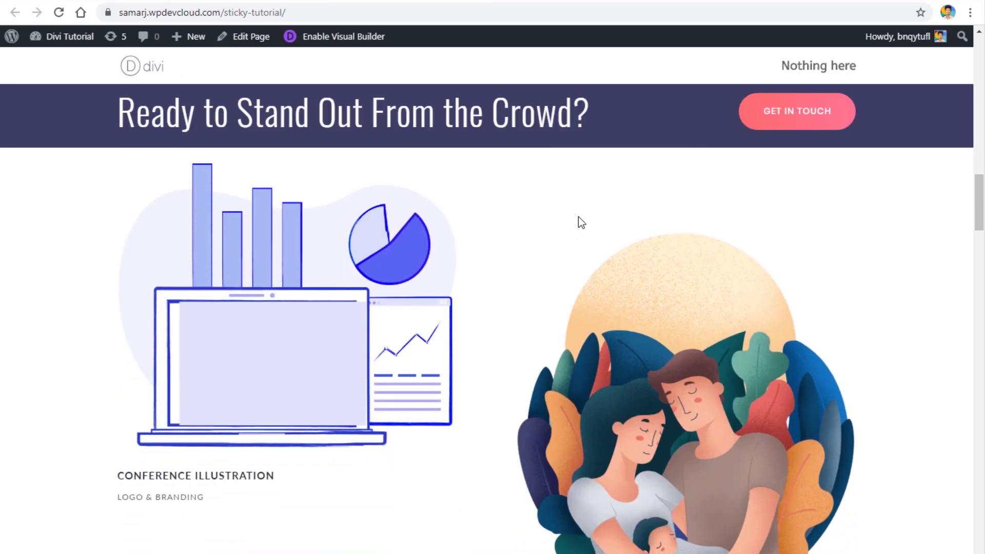
{"action": "scroll", "coordinate": [420, 165], "scroll_direction": "up", "scroll_amount": 10}
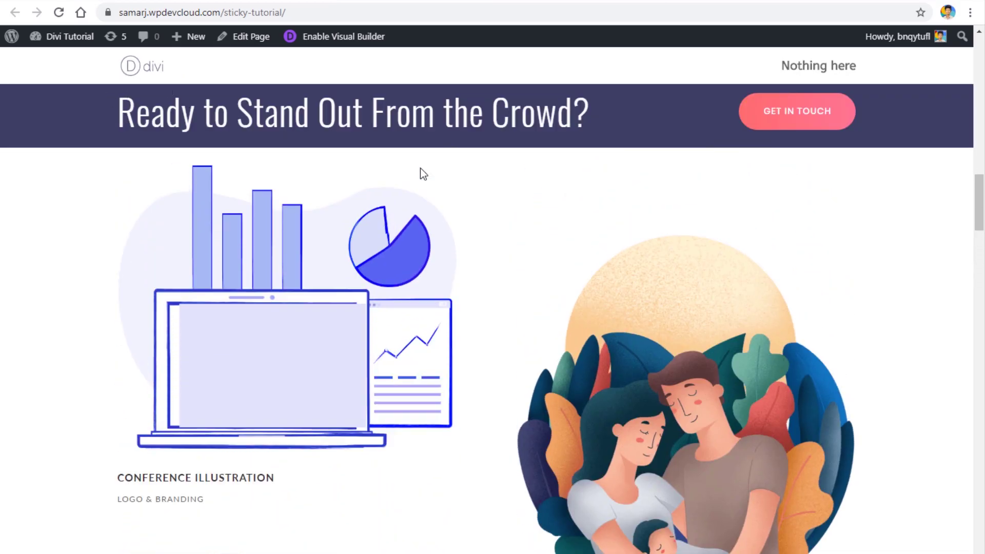
{"action": "scroll", "coordinate": [422, 169], "scroll_direction": "up", "scroll_amount": 4}
{"action": "scroll", "coordinate": [423, 168], "scroll_direction": "down", "scroll_amount": 14}
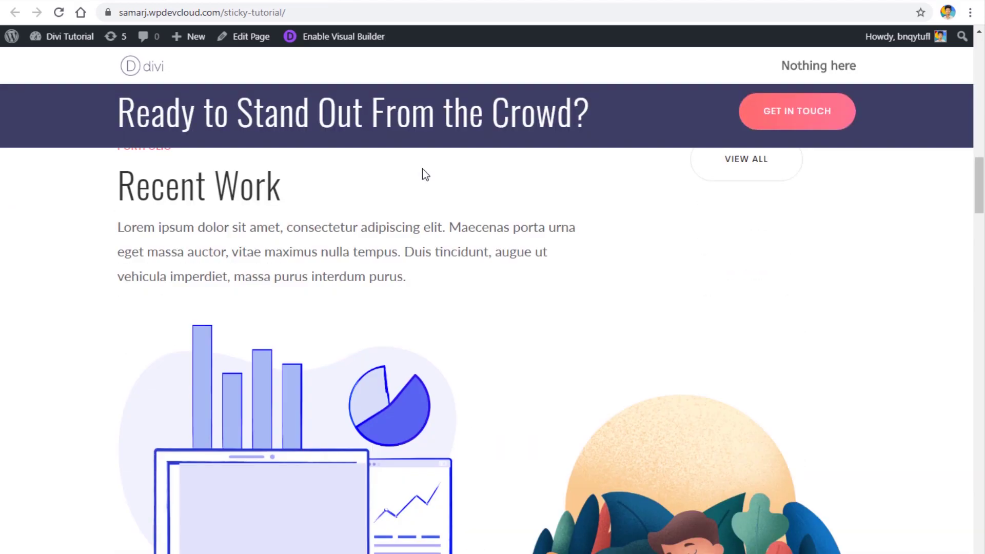
{"action": "scroll", "coordinate": [744, 164], "scroll_direction": "up", "scroll_amount": 9}
{"action": "scroll", "coordinate": [592, 177], "scroll_direction": "up", "scroll_amount": 15}
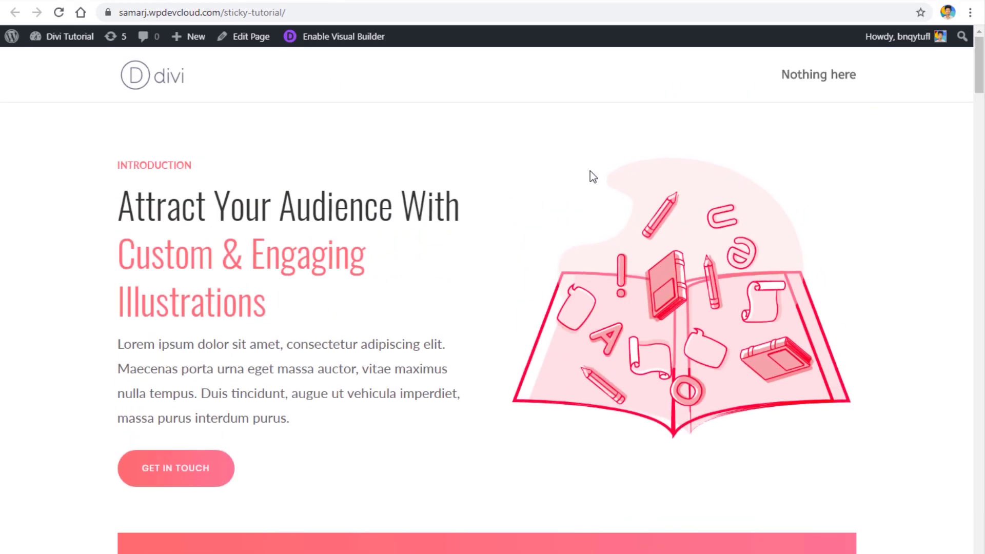
{"action": "middle_click", "coordinate": [583, 204]}
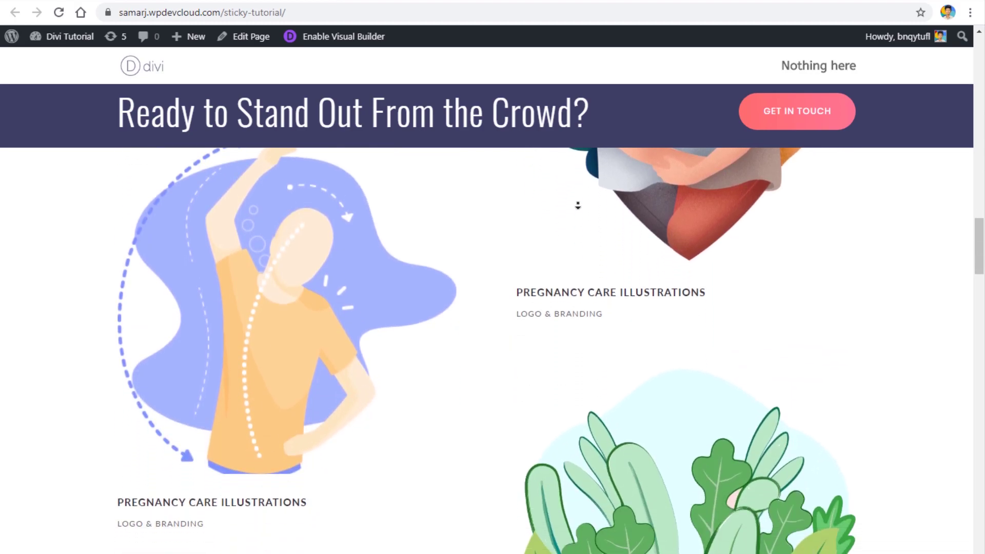
{"action": "left_click", "coordinate": [577, 205]}
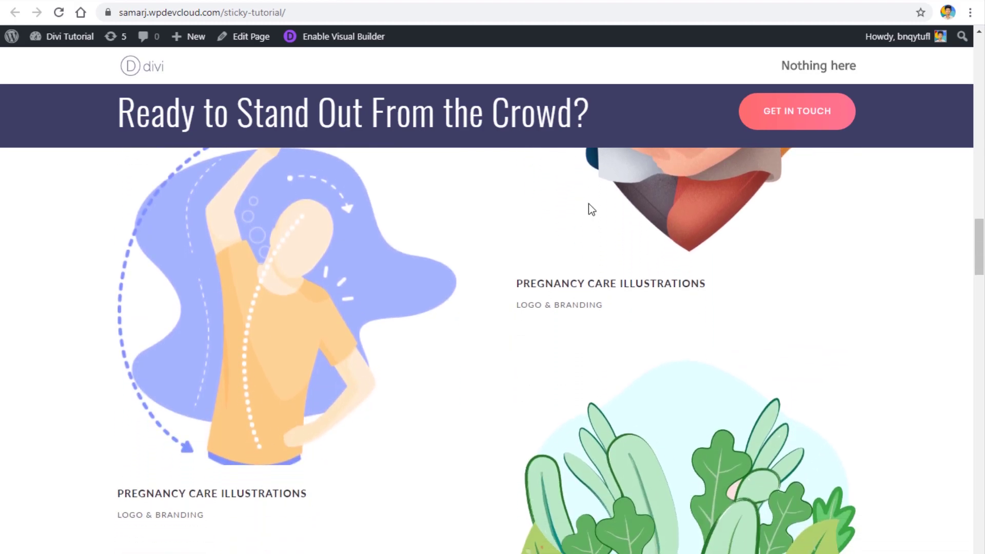
{"action": "left_click_drag", "start_coordinate": [983, 252], "coordinate": [983, 169]}
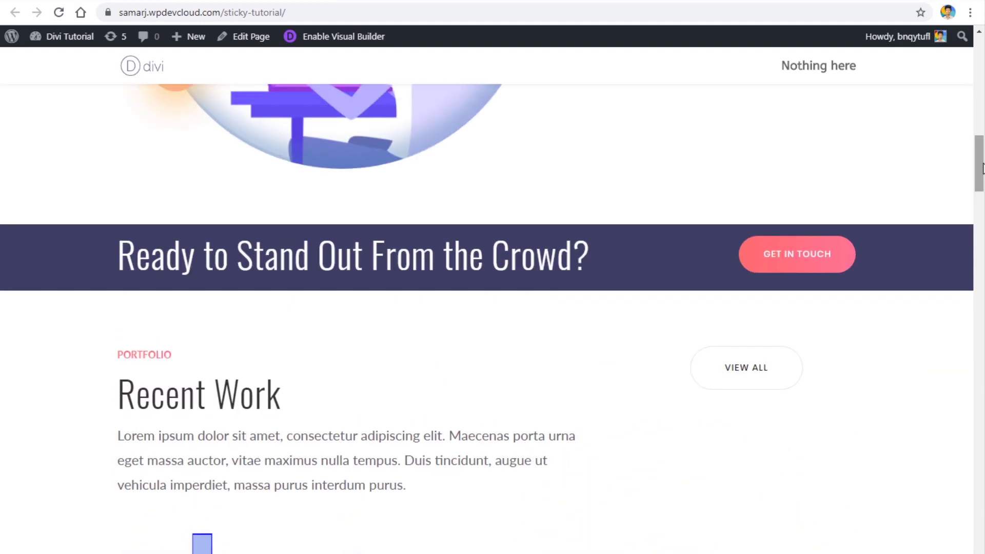